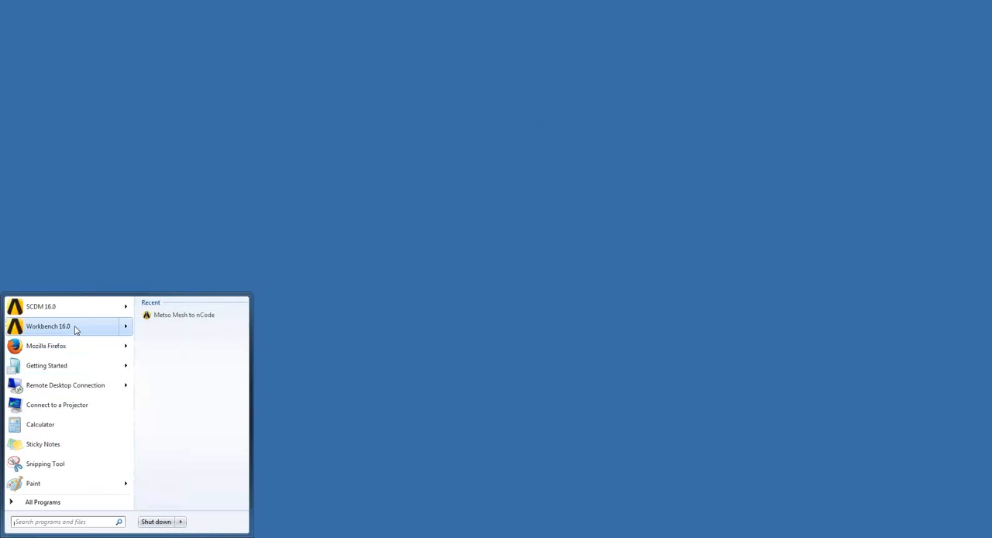
- Launch Workbench 16.0 and save the new project as User Files in the ekm folder on the Desktop
{"action": "left_click", "coordinate": [75, 326]}
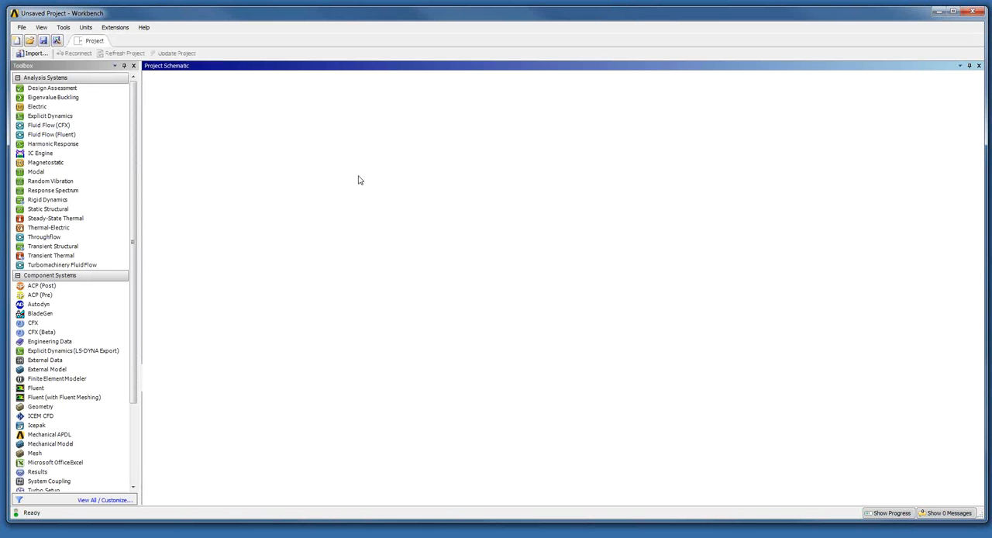
{"action": "left_click", "coordinate": [43, 42]}
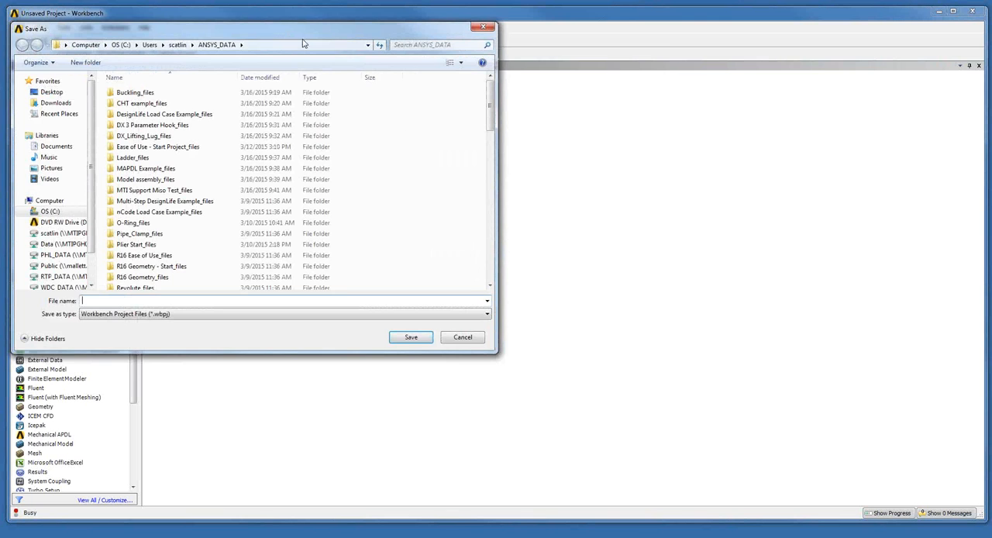
{"action": "left_click_drag", "start_coordinate": [288, 38], "coordinate": [456, 46]}
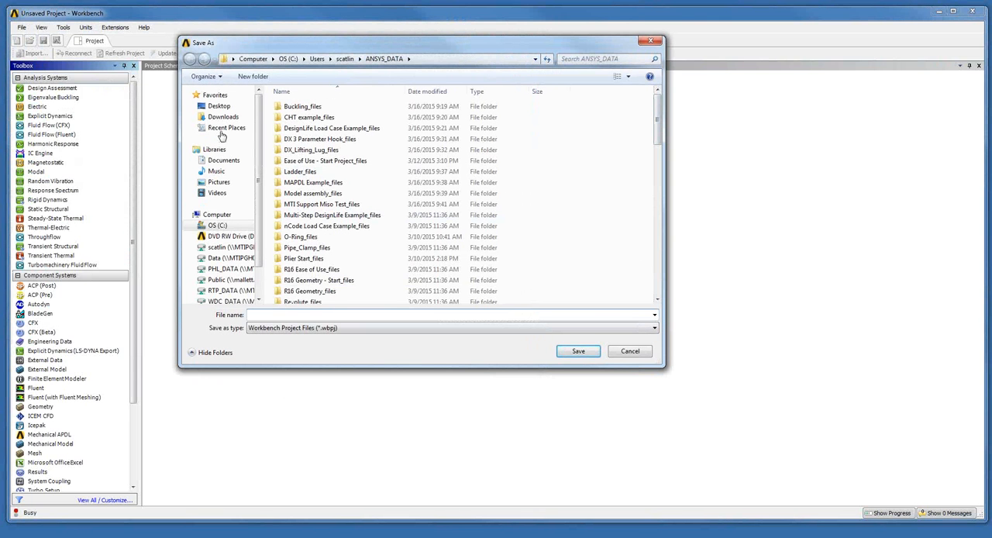
{"action": "left_click", "coordinate": [221, 107]}
{"action": "left_click", "coordinate": [297, 315]}
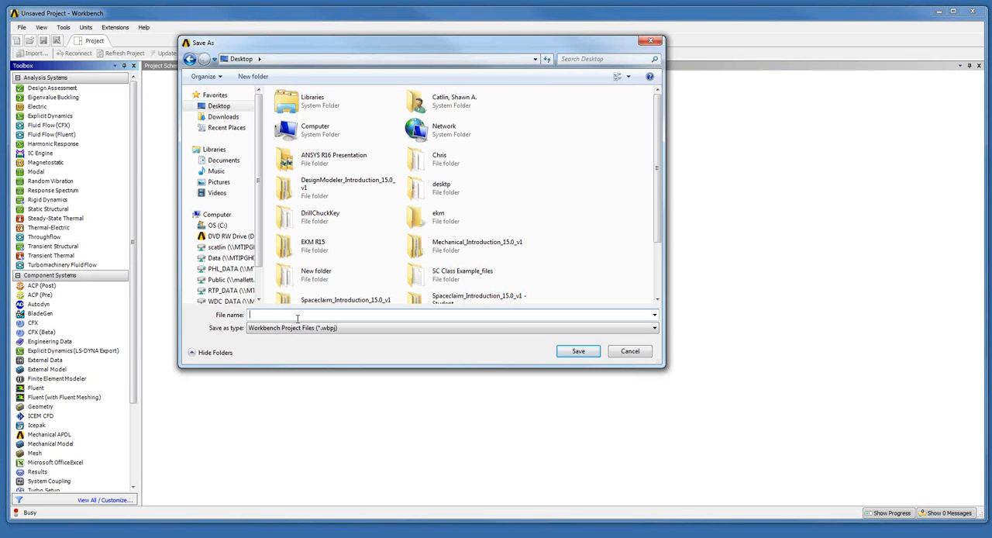
{"action": "type", "text": "User Files"}
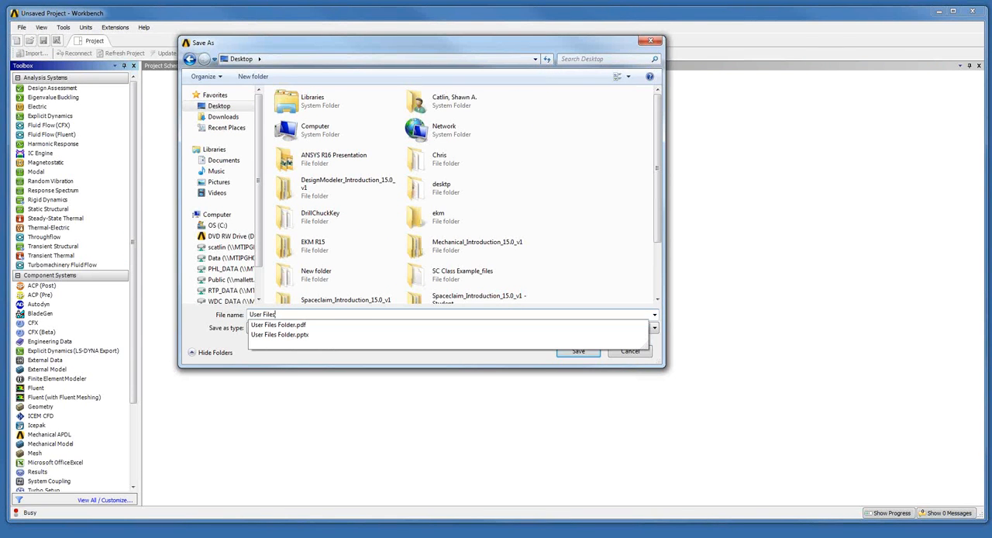
{"action": "left_click", "coordinate": [438, 216]}
{"action": "left_click", "coordinate": [585, 352]}
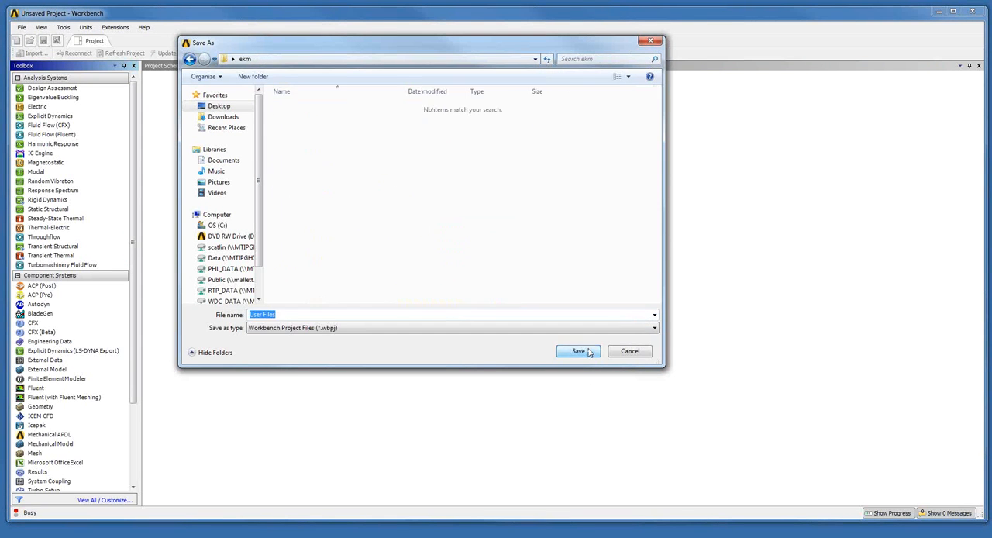
{"action": "left_click", "coordinate": [587, 352]}
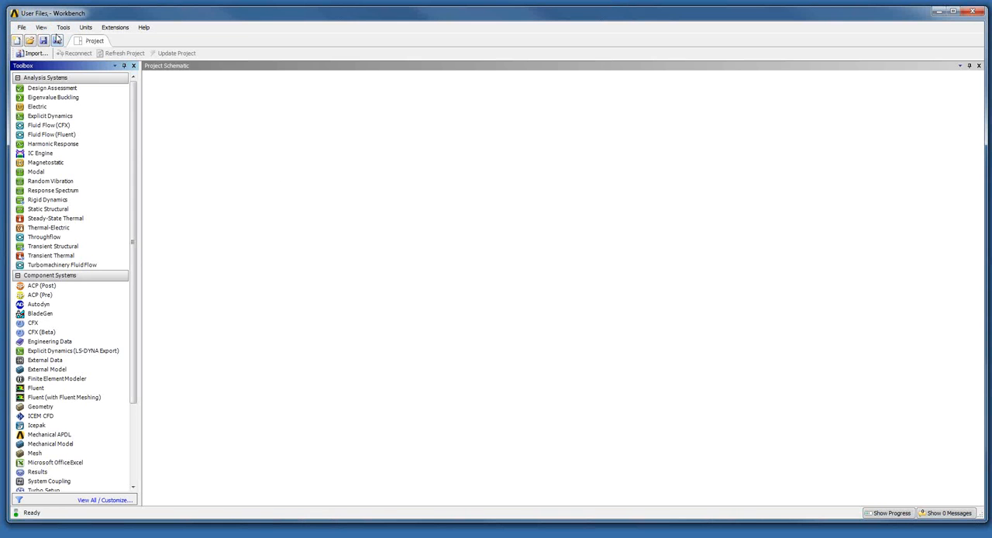
- Show the project's Files view and open the folder containing User Files.wbpj
{"action": "left_click", "coordinate": [42, 29]}
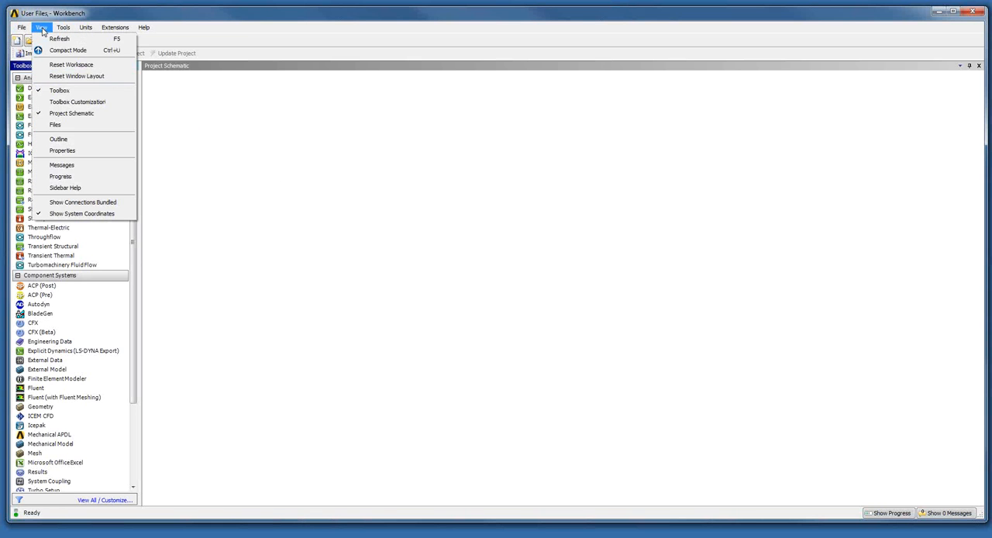
{"action": "left_click", "coordinate": [65, 127]}
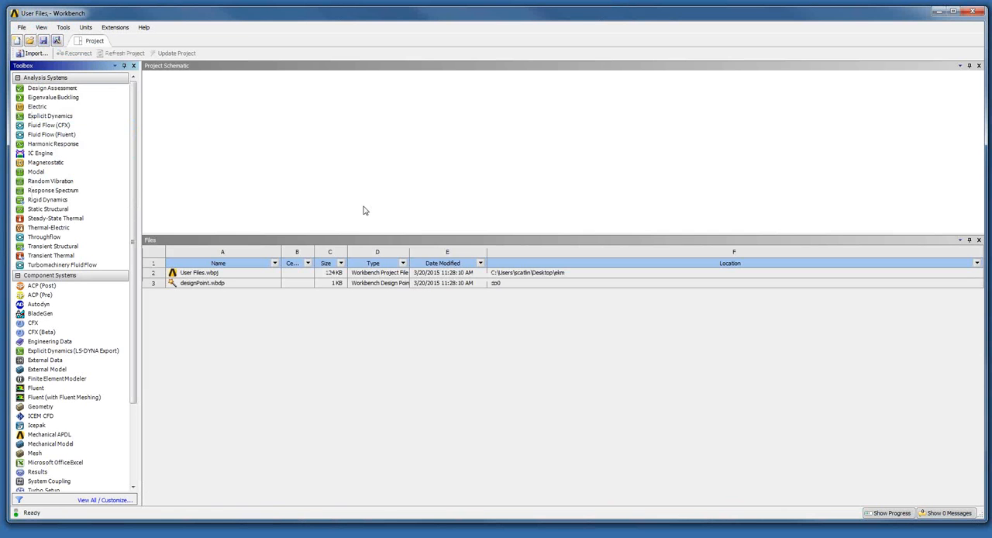
{"action": "left_click", "coordinate": [539, 274]}
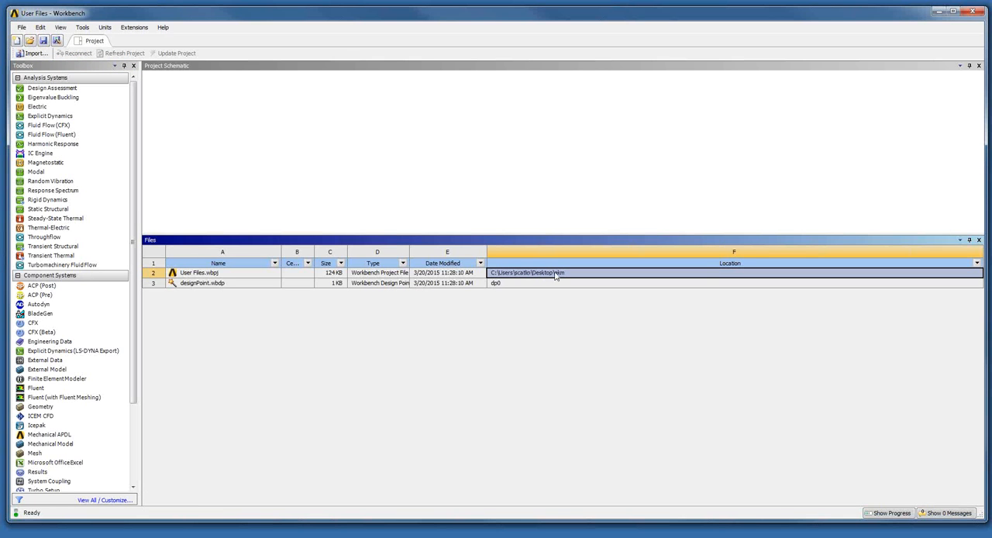
{"action": "left_click", "coordinate": [547, 285]}
{"action": "left_click", "coordinate": [547, 273]}
{"action": "right_click", "coordinate": [547, 274]}
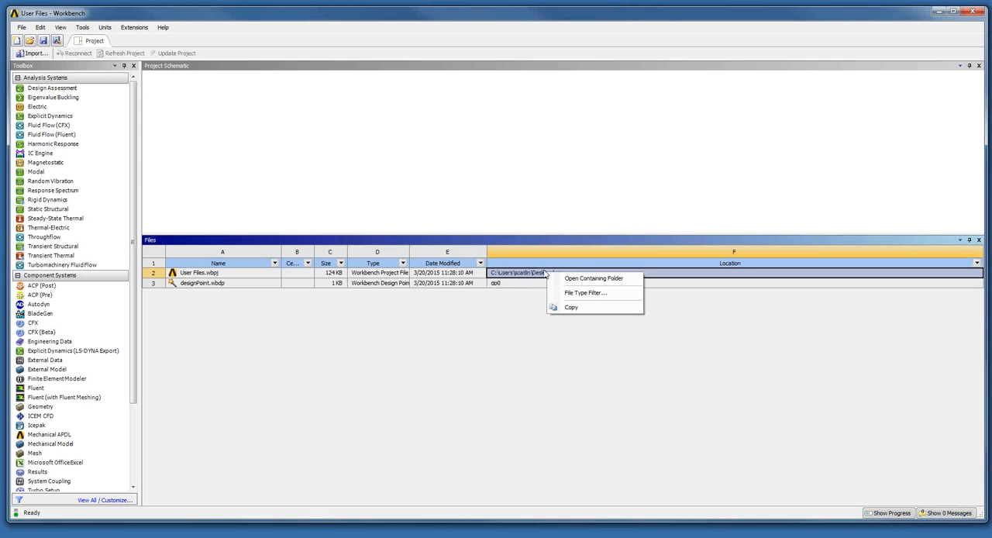
{"action": "left_click", "coordinate": [595, 279]}
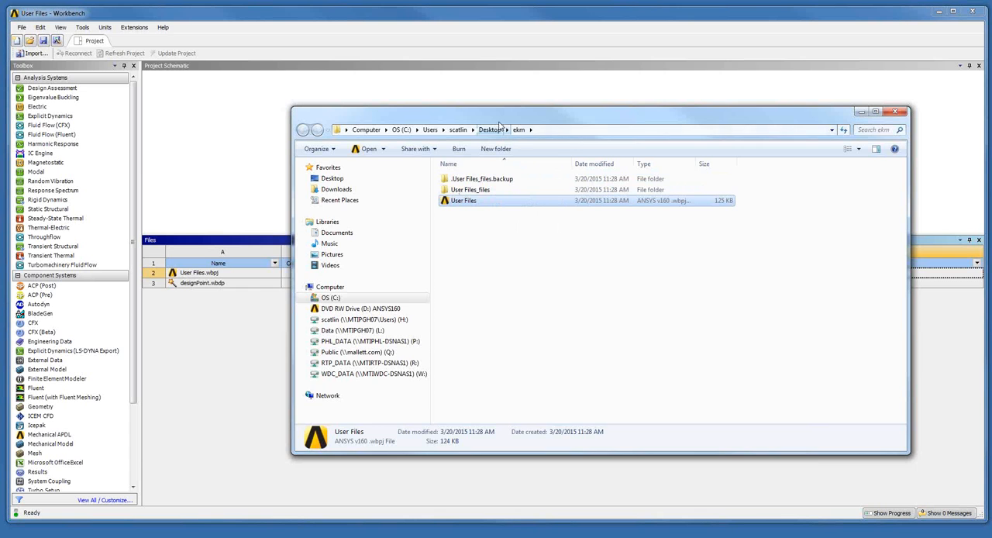
- Open the user_files folder inside the project's User Files_files folder
{"action": "left_click_drag", "start_coordinate": [489, 113], "coordinate": [449, 82]}
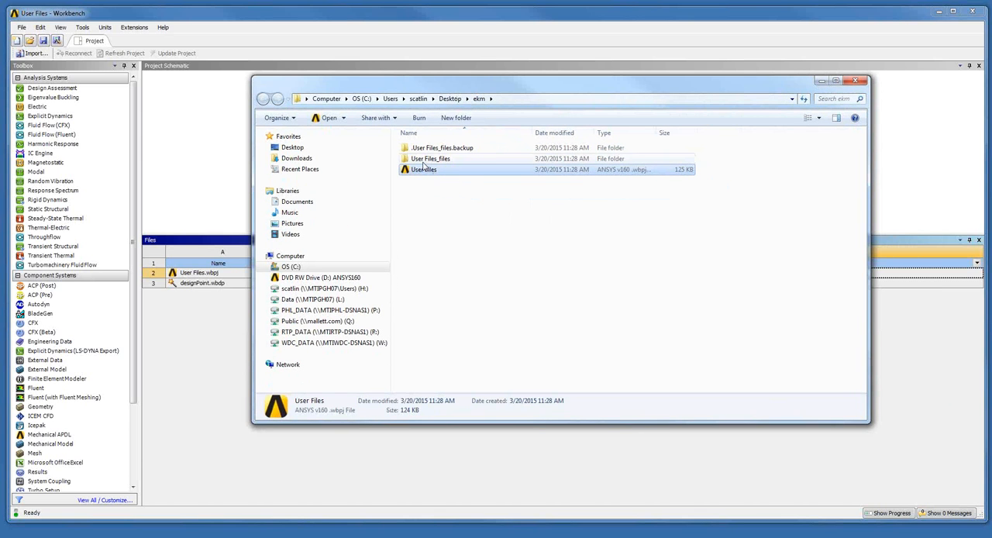
{"action": "left_click", "coordinate": [426, 164]}
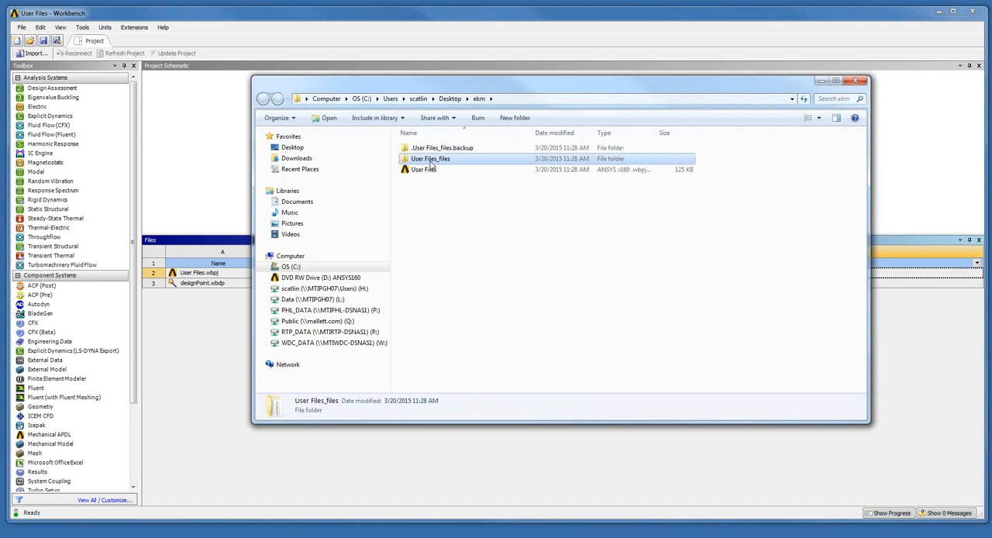
{"action": "double_click", "coordinate": [436, 161]}
{"action": "left_click", "coordinate": [431, 172]}
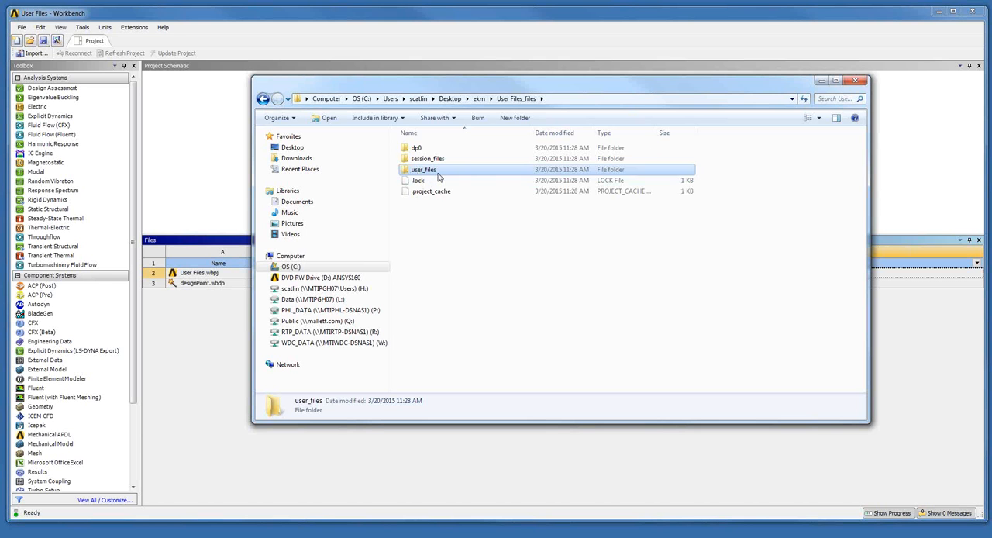
{"action": "double_click", "coordinate": [438, 175]}
- Minimize Workbench and move the User Files Folder PDF from the Desktop into the project's user_files folder
{"action": "left_click", "coordinate": [938, 14]}
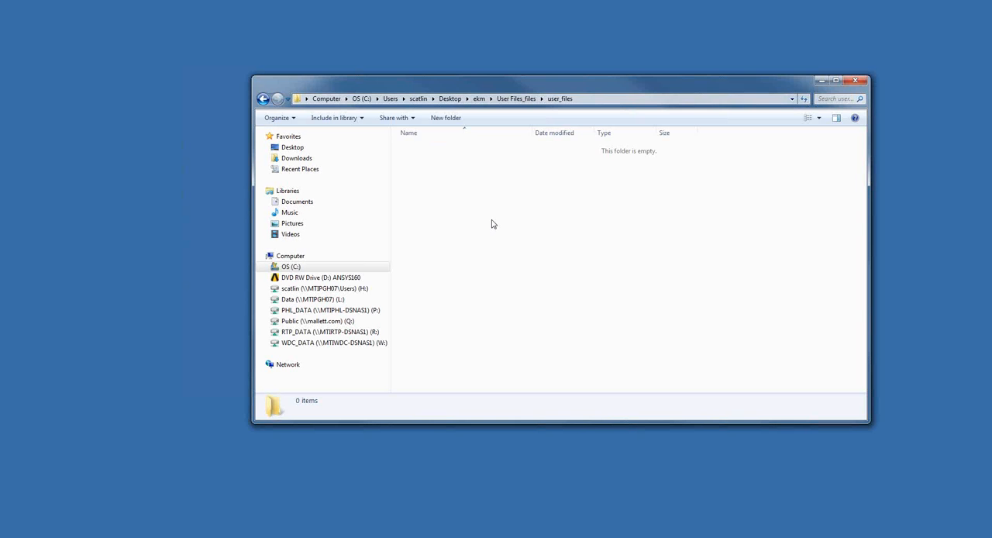
{"action": "key", "text": "super+e"}
{"action": "left_click", "coordinate": [365, 205]}
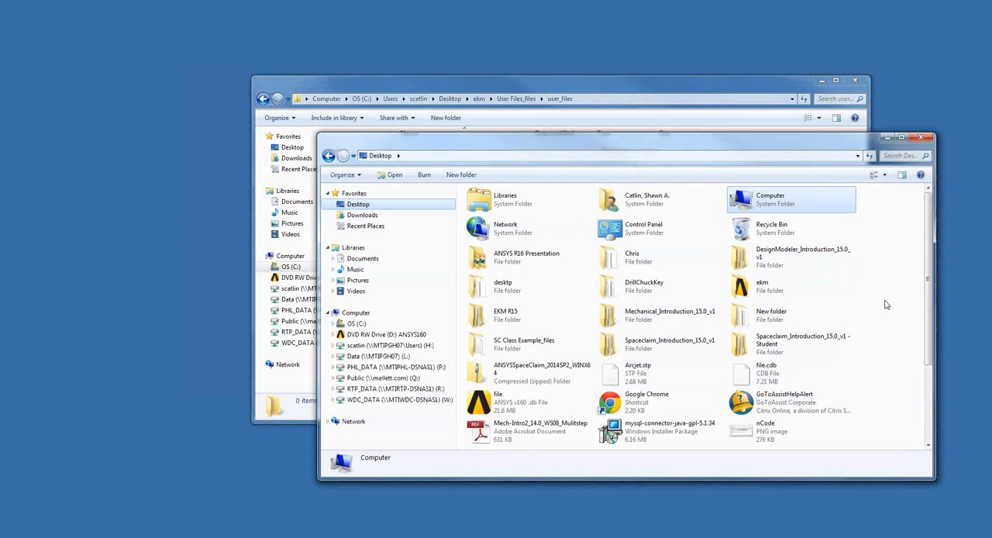
{"action": "scroll", "coordinate": [927, 263], "scroll_direction": "down", "scroll_amount": 3}
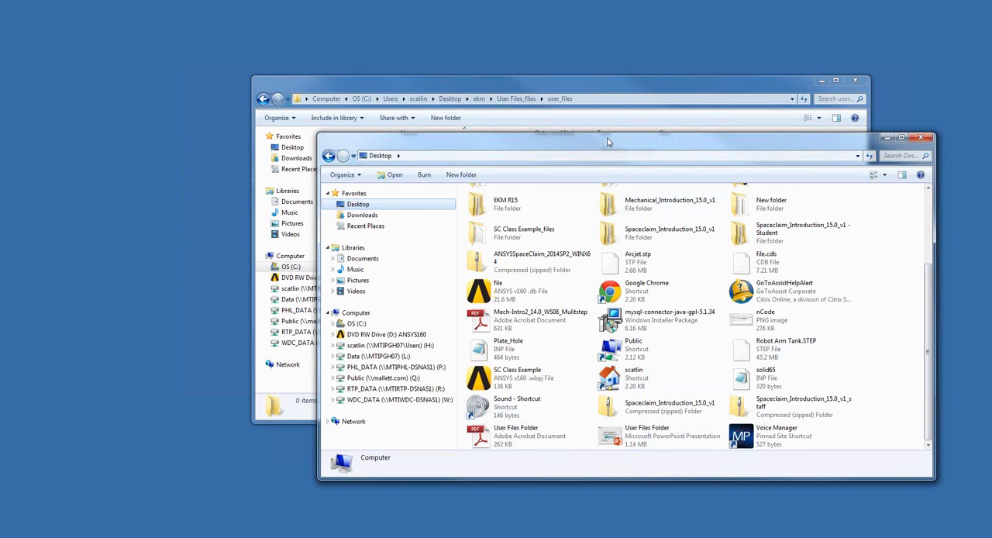
{"action": "left_click_drag", "start_coordinate": [609, 142], "coordinate": [558, 222]}
{"action": "left_click", "coordinate": [480, 507]}
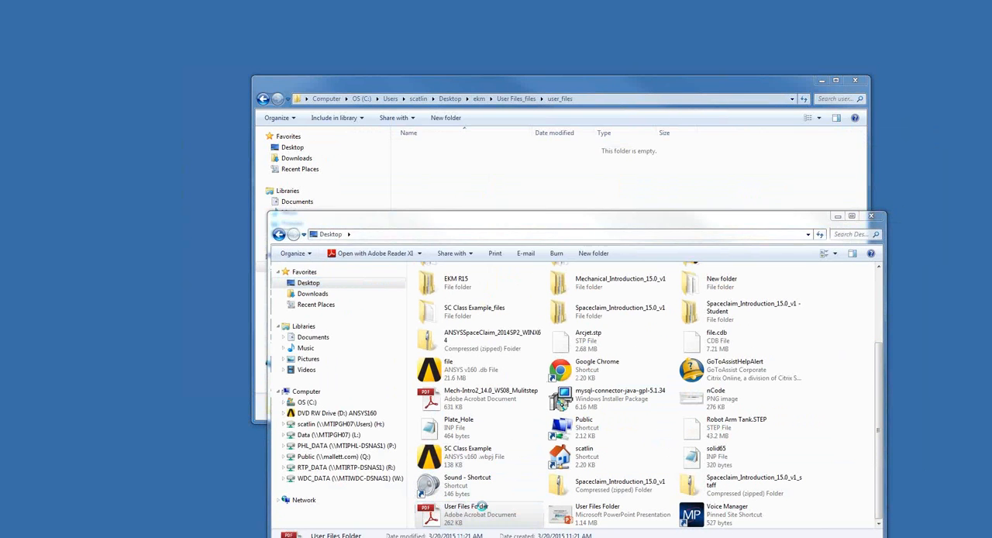
{"action": "double_click", "coordinate": [480, 507]}
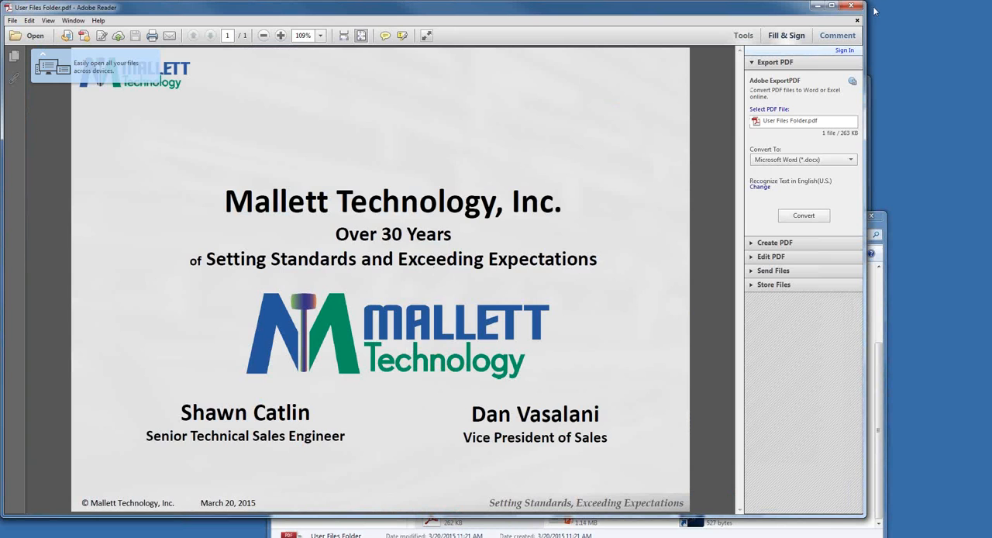
{"action": "left_click", "coordinate": [854, 6]}
{"action": "left_click_drag", "start_coordinate": [480, 508], "coordinate": [512, 189]}
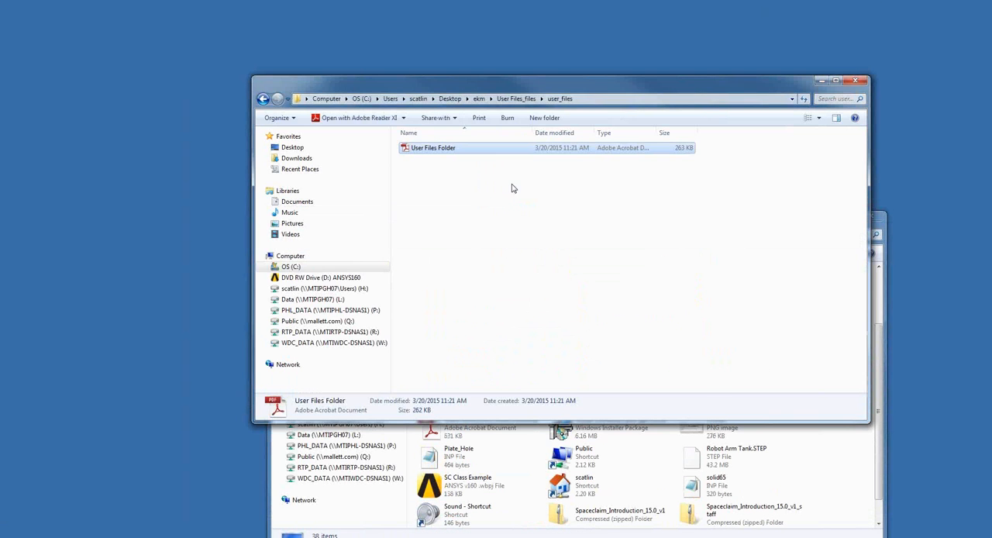
- Move chuck_key.asm.3, key_base.prt and key_handle.prt.4 from the Desktop's DrillChuckKey folder into the project's user_files folder
{"action": "left_click", "coordinate": [811, 476]}
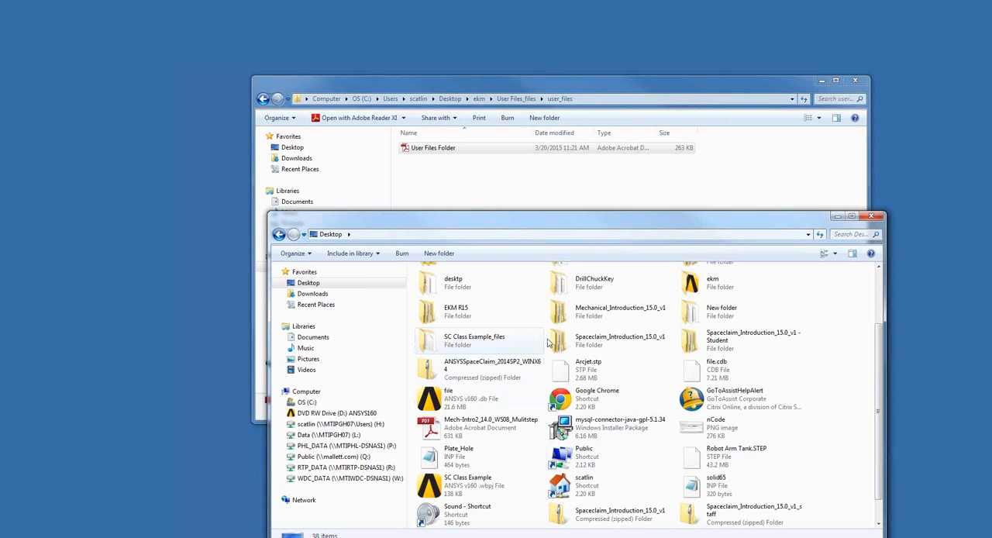
{"action": "double_click", "coordinate": [588, 283]}
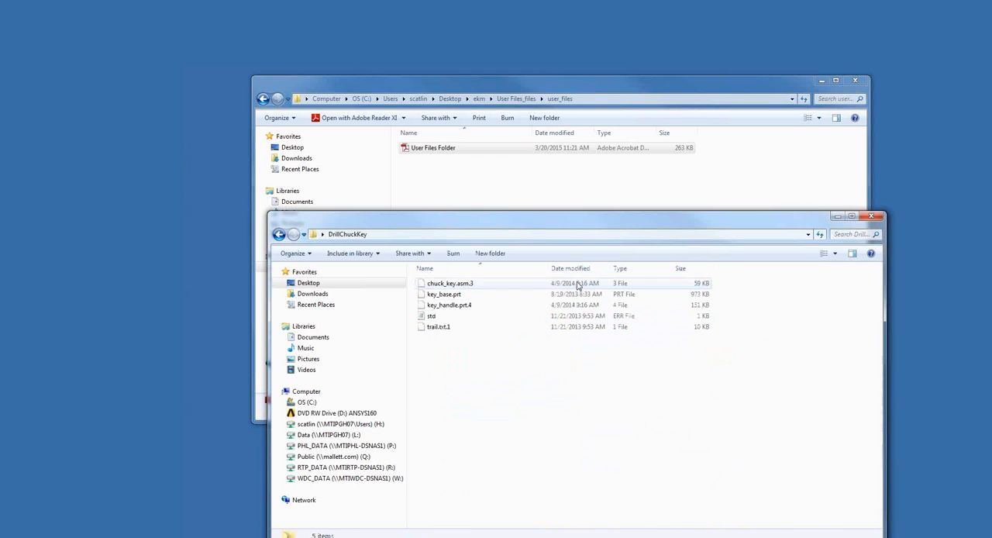
{"action": "left_click", "coordinate": [449, 305]}
{"action": "left_click", "coordinate": [446, 293], "text": "ctrl"}
{"action": "left_click", "coordinate": [453, 285], "text": "ctrl"}
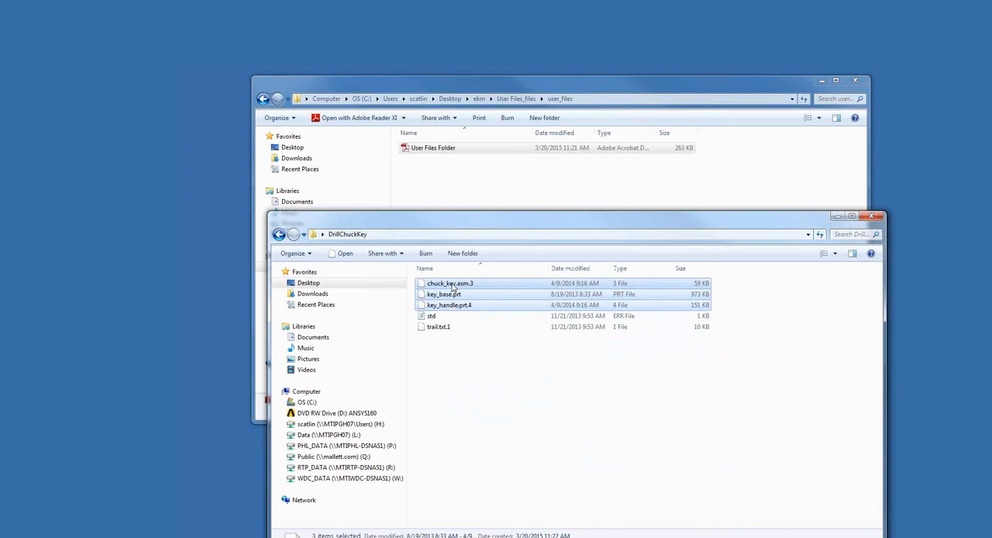
{"action": "left_click_drag", "start_coordinate": [453, 286], "coordinate": [470, 166]}
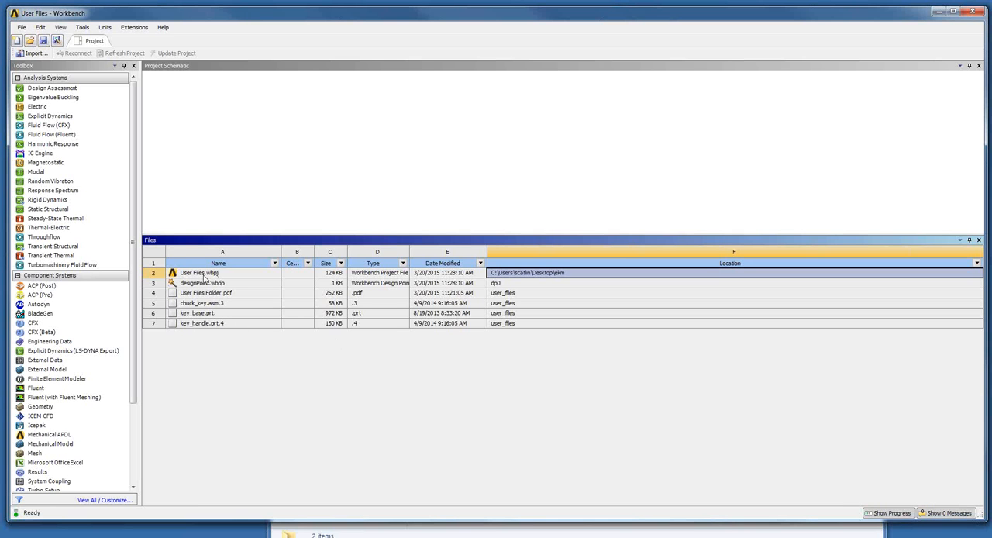
- Check the entries for the added PDF and chuck key CAD files in the Workbench project's file list
{"action": "left_click", "coordinate": [225, 296]}
{"action": "left_click", "coordinate": [230, 304]}
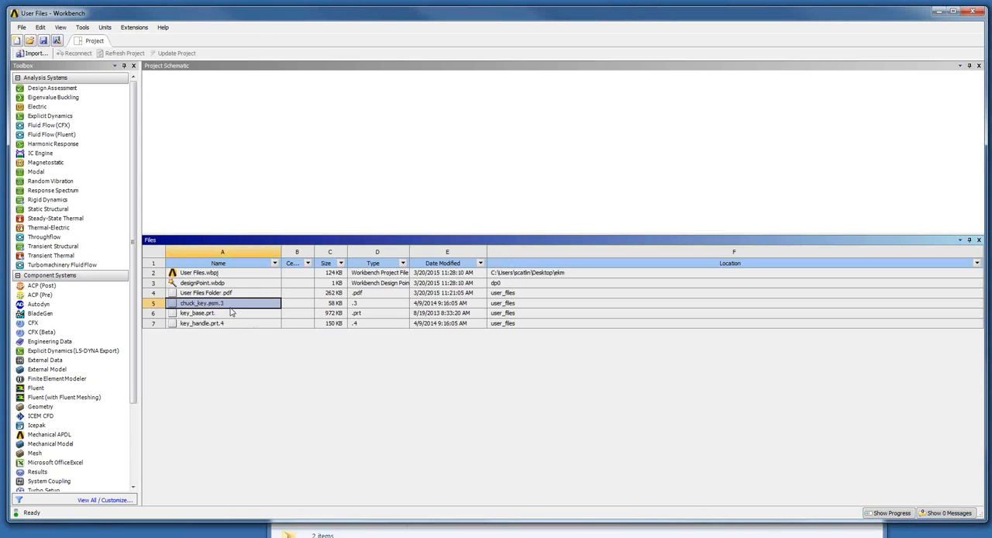
{"action": "key", "text": "Down"}
{"action": "key", "text": "Down"}
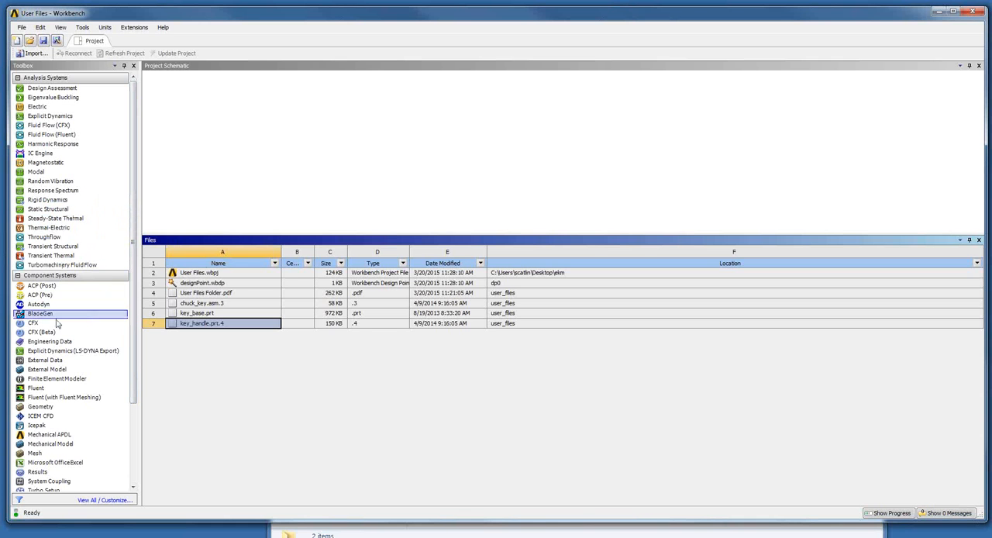
- Add a standalone Geometry component system to the project schematic
{"action": "left_click_drag", "start_coordinate": [42, 408], "coordinate": [182, 137]}
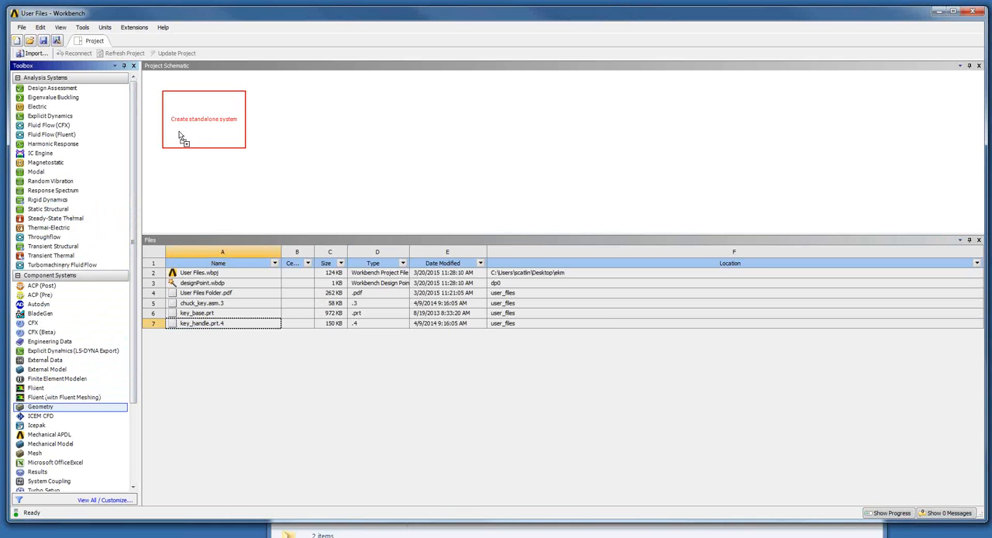
{"action": "left_click", "coordinate": [219, 122]}
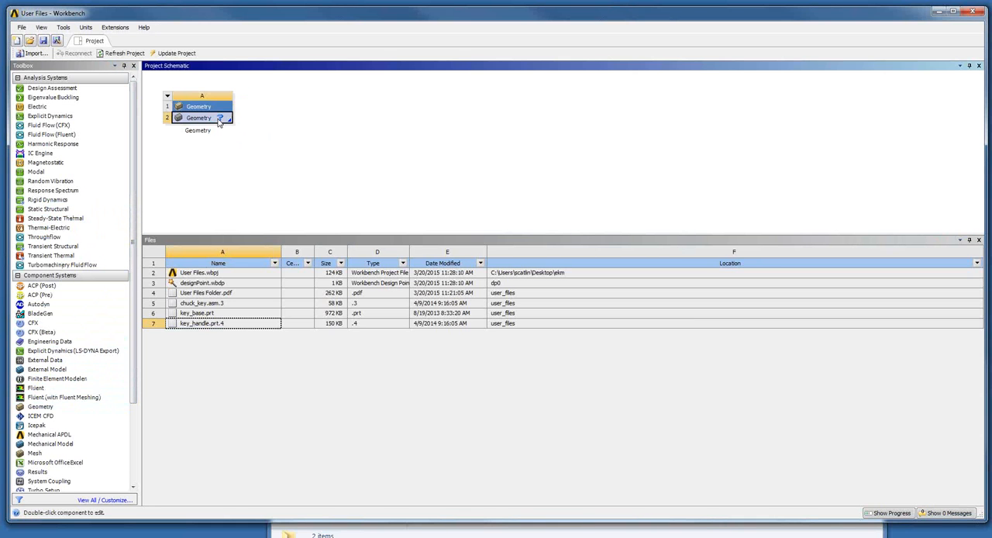
{"action": "right_click", "coordinate": [220, 122]}
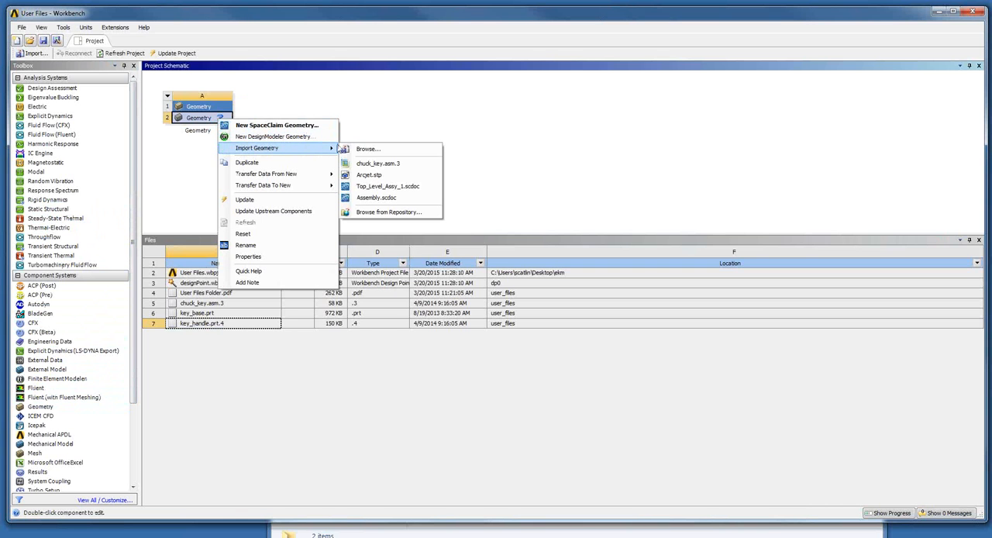
{"action": "left_click", "coordinate": [391, 149]}
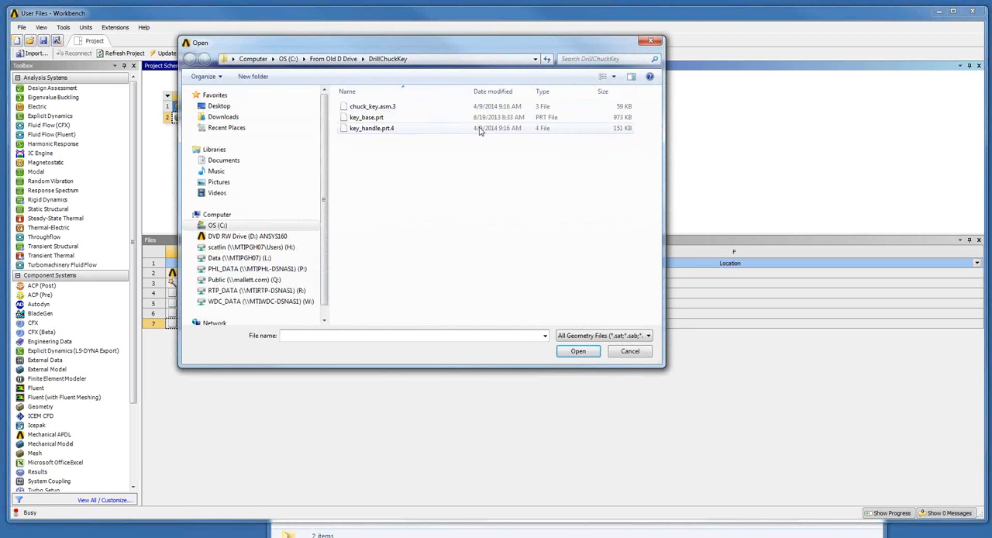
{"action": "left_click", "coordinate": [630, 351]}
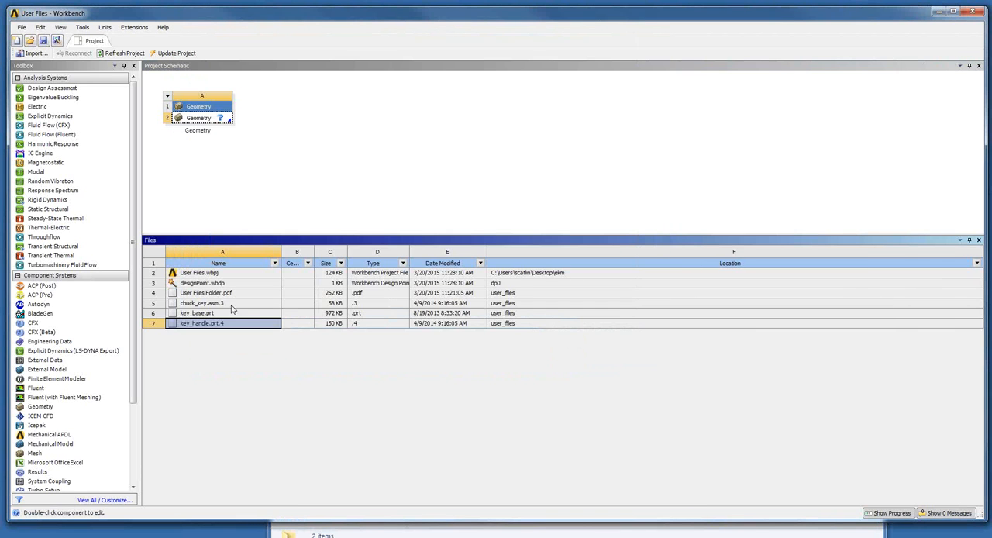
- Open the folder containing chuck_key.asm.3 from the project's file list and select its full folder path
{"action": "left_click", "coordinate": [231, 303]}
{"action": "right_click", "coordinate": [231, 303]}
{"action": "left_click", "coordinate": [267, 309]}
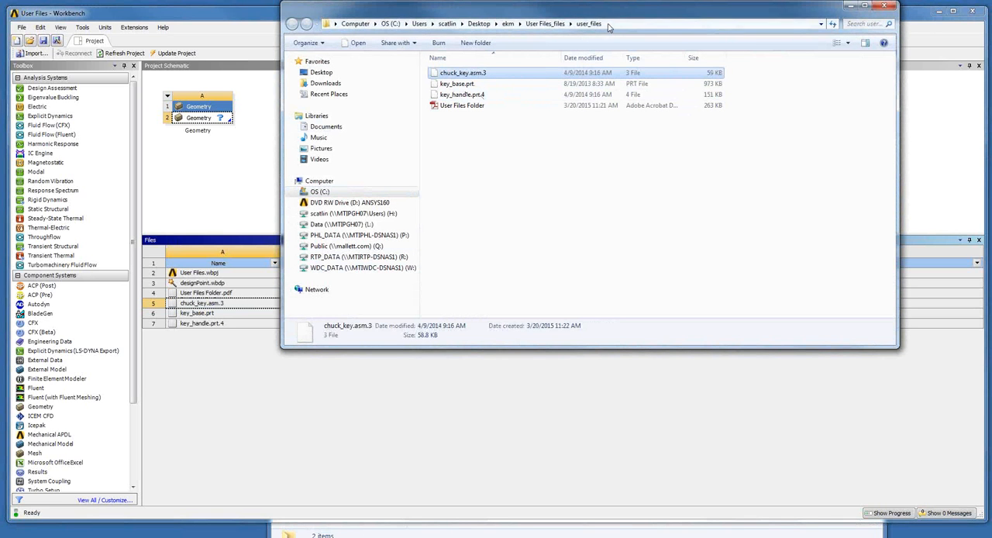
{"action": "left_click", "coordinate": [609, 26]}
{"action": "key", "text": "ctrl+c"}
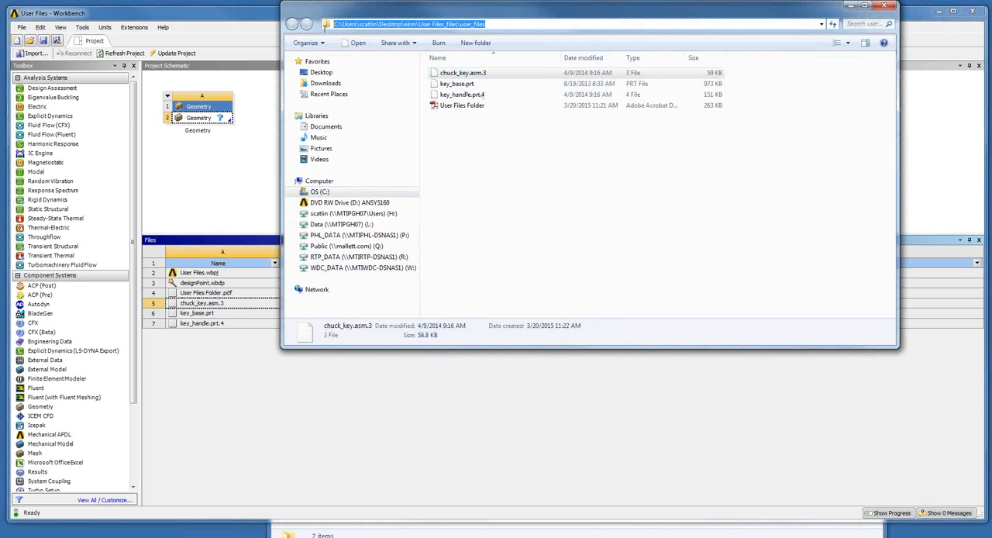
- Import chuck_key.asm.3 from the project's user_files folder into the Geometry cell and check its cell ID in the file list
{"action": "left_click", "coordinate": [258, 23]}
{"action": "left_click", "coordinate": [200, 118]}
{"action": "right_click", "coordinate": [202, 118]}
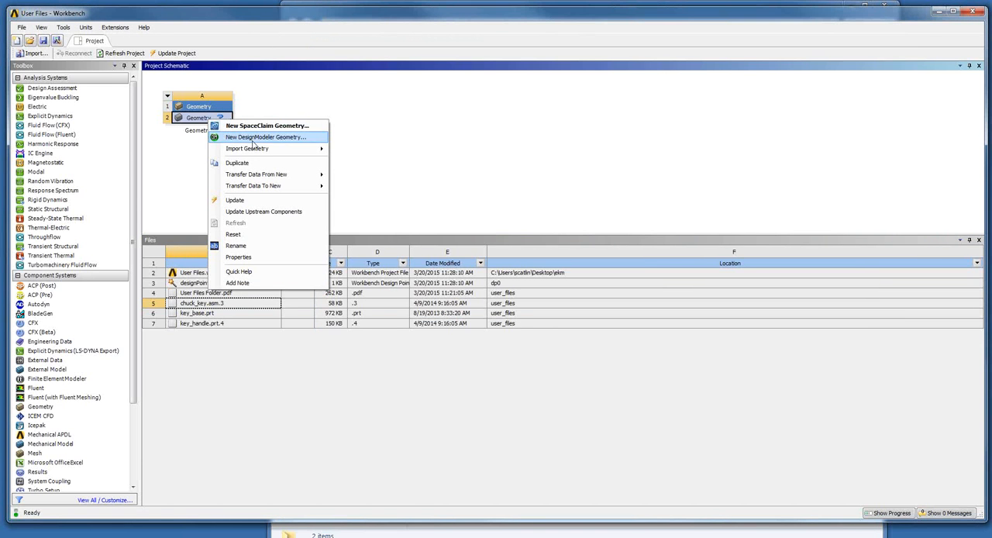
{"action": "mouse_move", "coordinate": [256, 148]}
{"action": "left_click", "coordinate": [374, 150]}
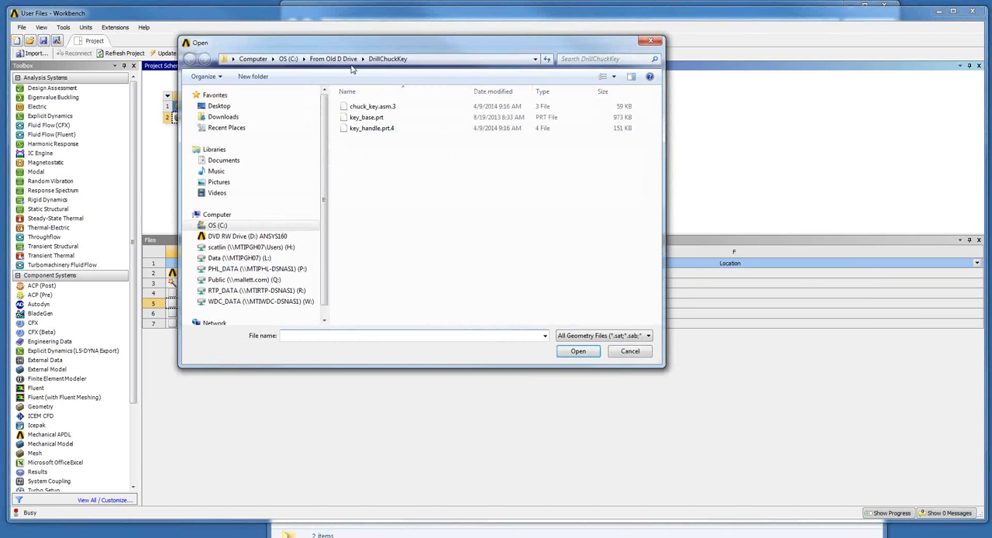
{"action": "left_click", "coordinate": [420, 60]}
{"action": "key", "text": "ctrl+v"}
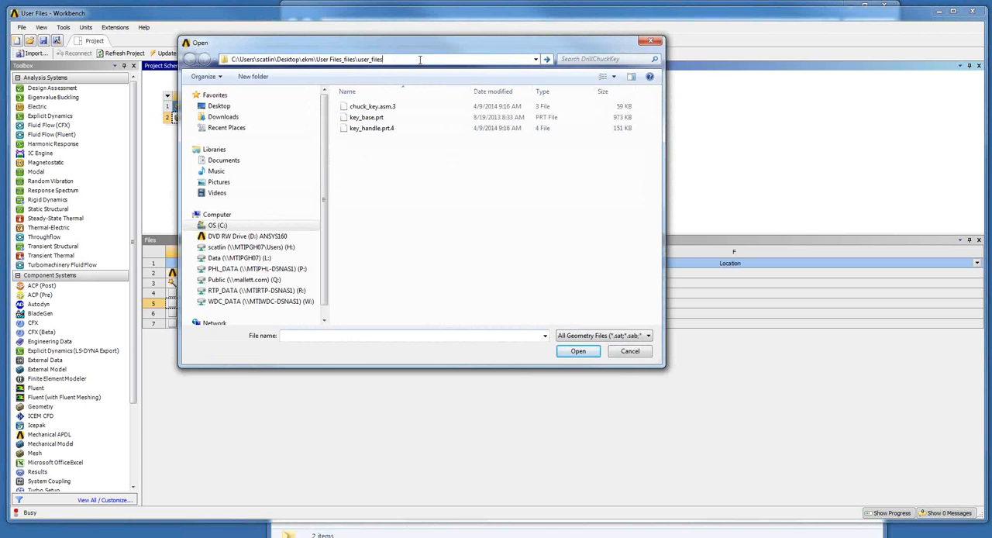
{"action": "key", "text": "Return"}
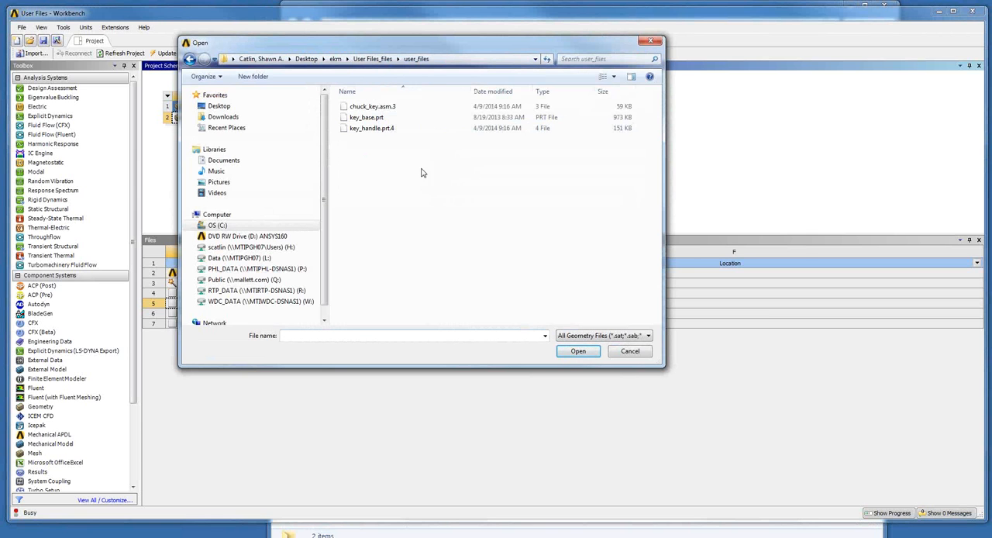
{"action": "left_click", "coordinate": [376, 107]}
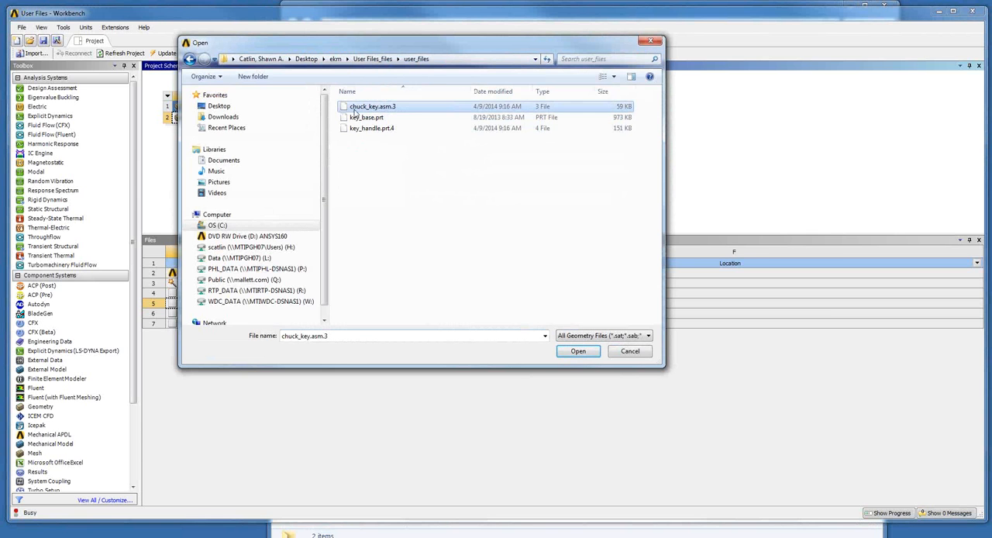
{"action": "left_click", "coordinate": [578, 351]}
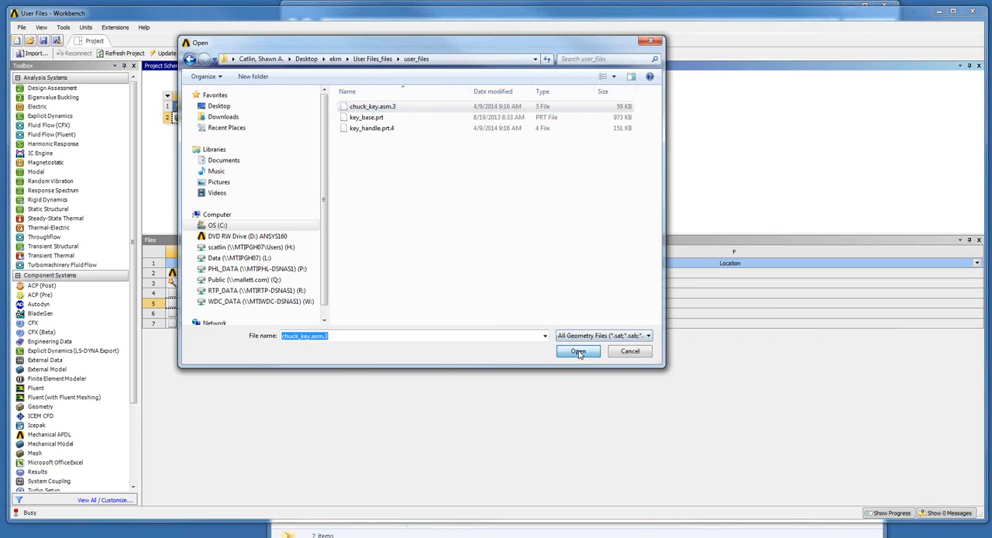
{"action": "left_click", "coordinate": [293, 305]}
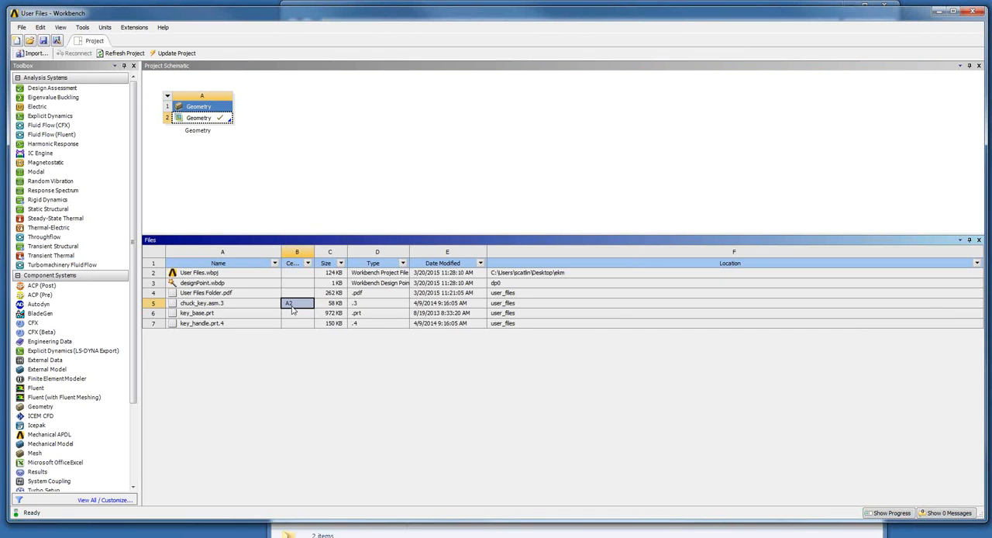
- Open the imported chuck key geometry in SpaceClaim, inspect the loaded assembly, and close SpaceClaim to return to Workbench
{"action": "left_click", "coordinate": [200, 121]}
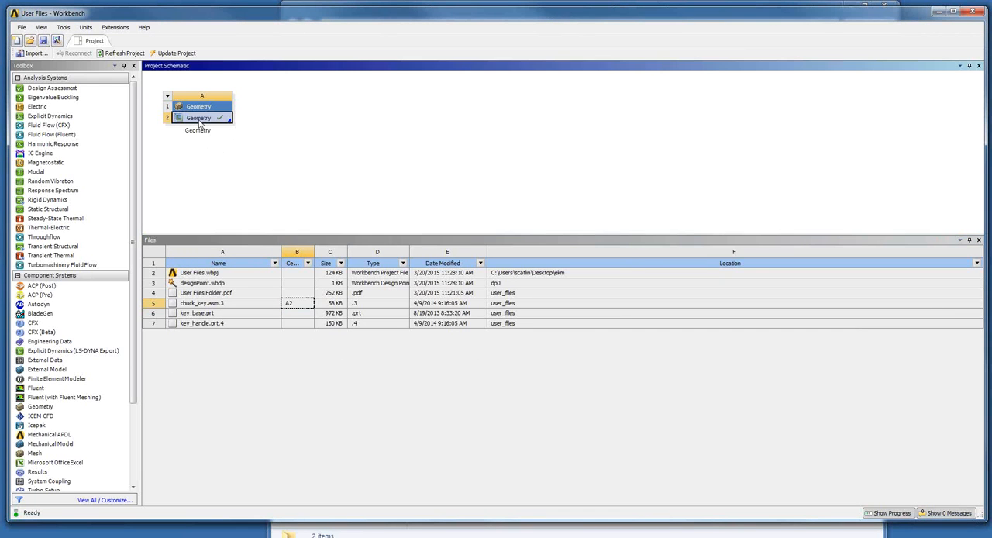
{"action": "right_click", "coordinate": [200, 121]}
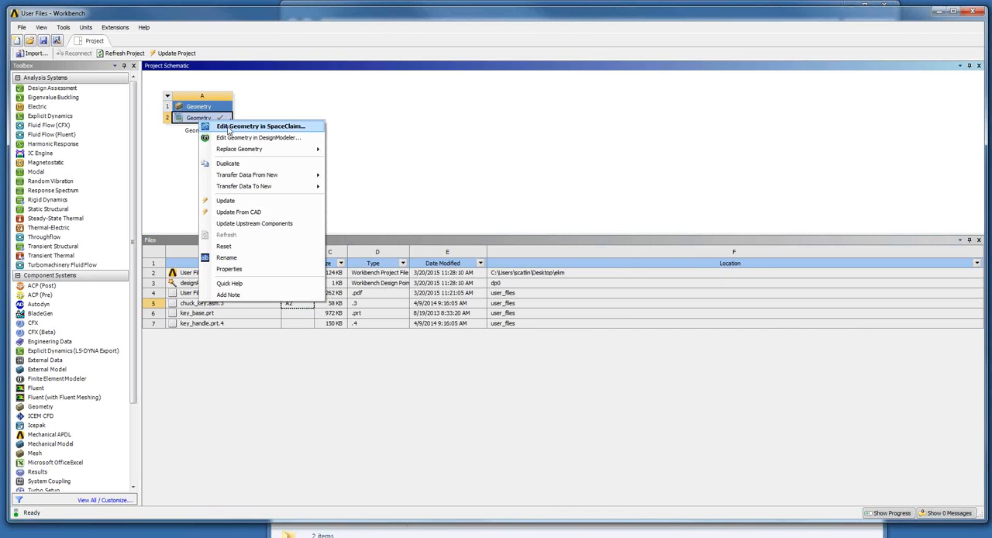
{"action": "left_click", "coordinate": [230, 126]}
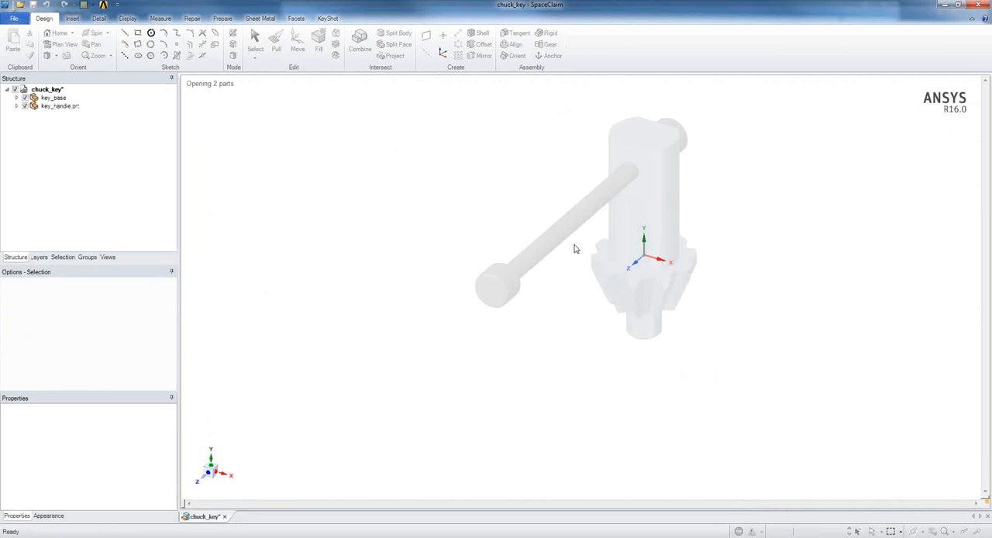
{"action": "left_click_drag", "start_coordinate": [580, 279], "coordinate": [534, 252]}
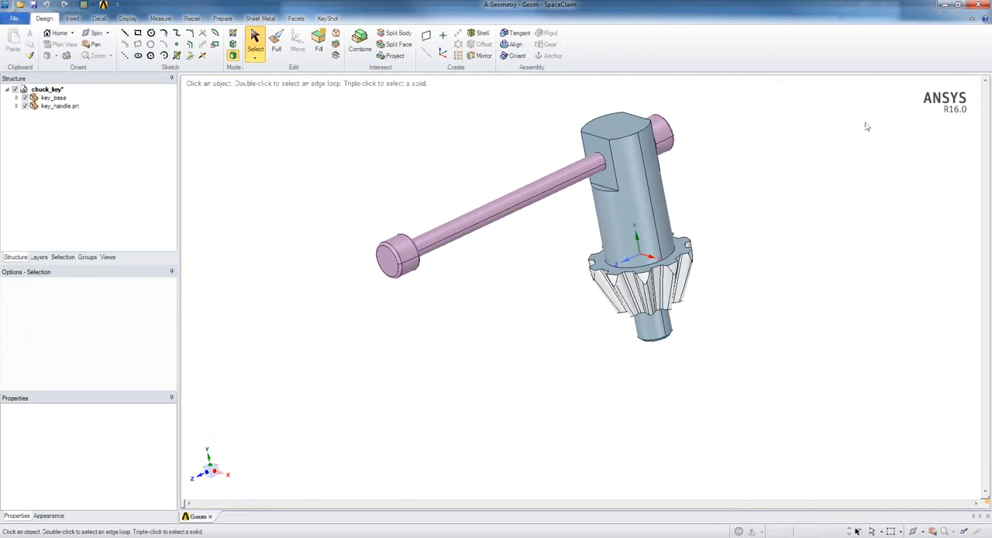
{"action": "left_click", "coordinate": [977, 5]}
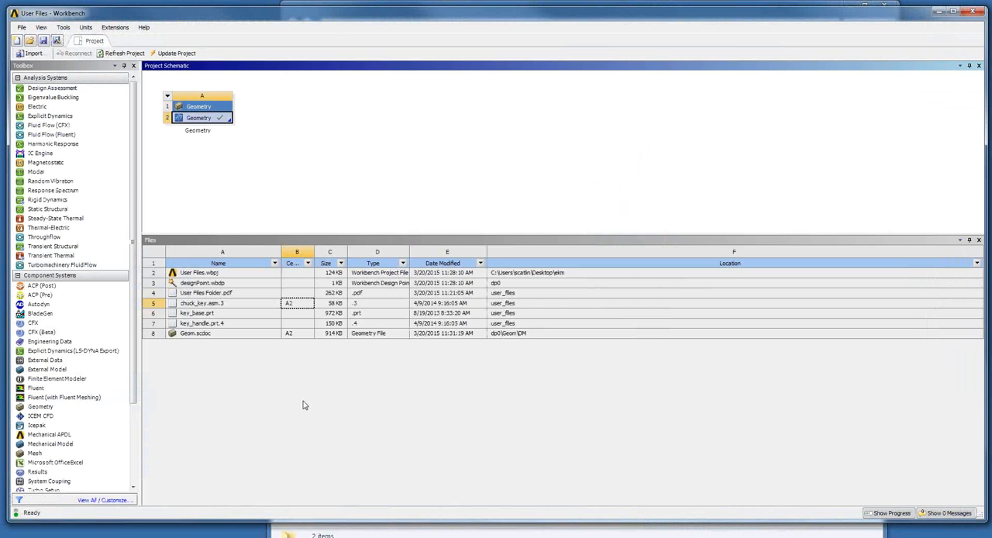
- Compare the cell IDs of chuck_key.asm.3 and Geom.scdoc in the project's file list
{"action": "left_click", "coordinate": [292, 334]}
{"action": "left_click", "coordinate": [294, 305]}
{"action": "left_click", "coordinate": [293, 333]}
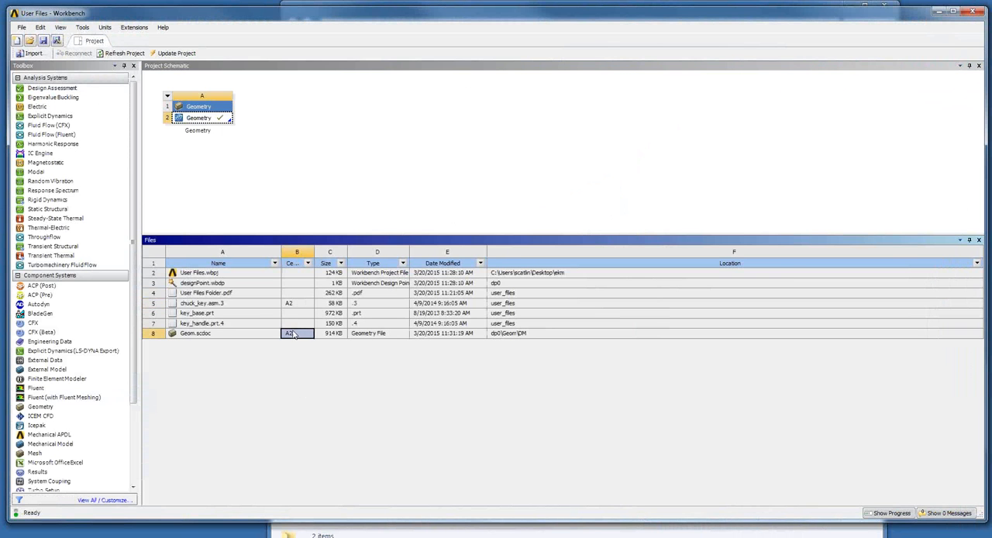
{"action": "left_click", "coordinate": [297, 305]}
{"action": "left_click", "coordinate": [294, 333]}
{"action": "left_click", "coordinate": [297, 306]}
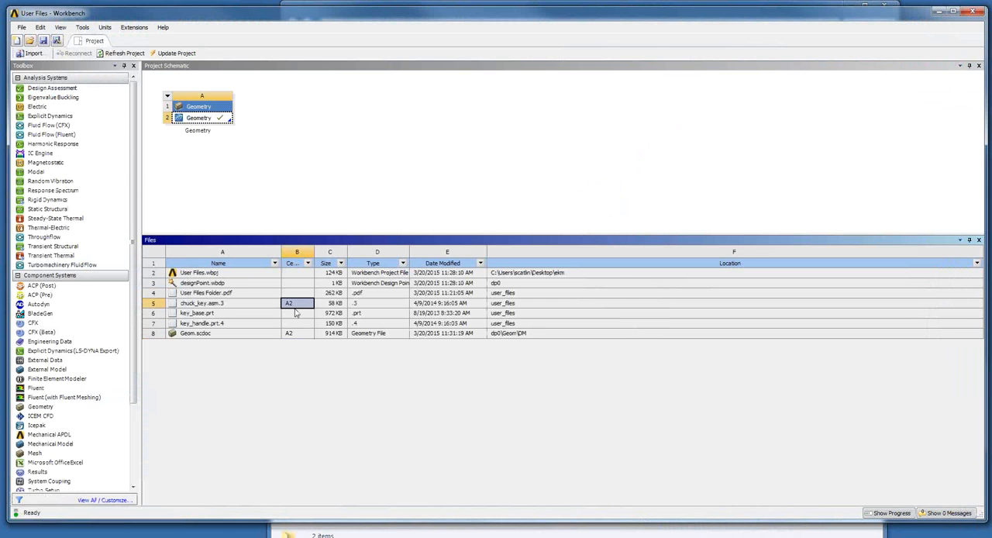
{"action": "left_click", "coordinate": [236, 182]}
- Try to archive the project while it still has unsaved changes
{"action": "left_click", "coordinate": [20, 29]}
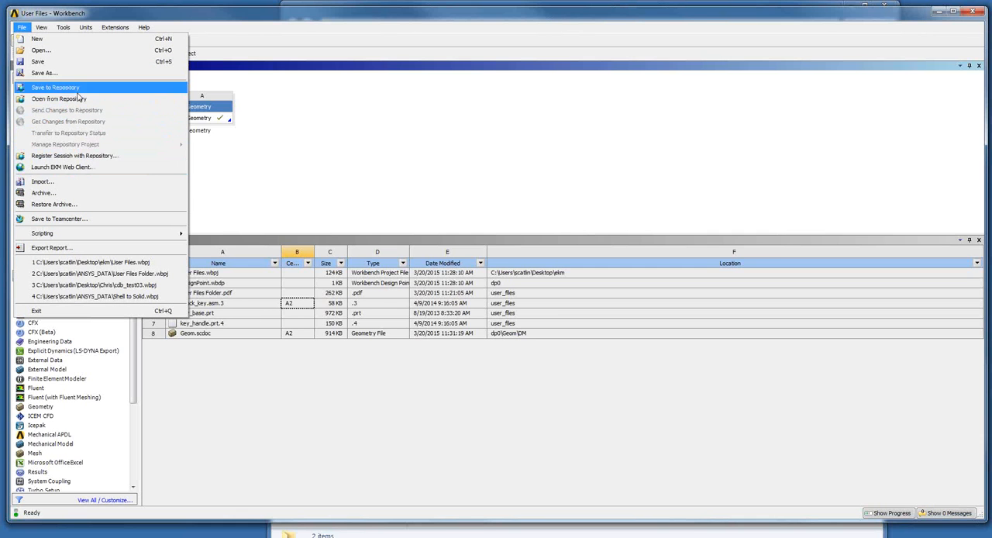
{"action": "left_click", "coordinate": [72, 195]}
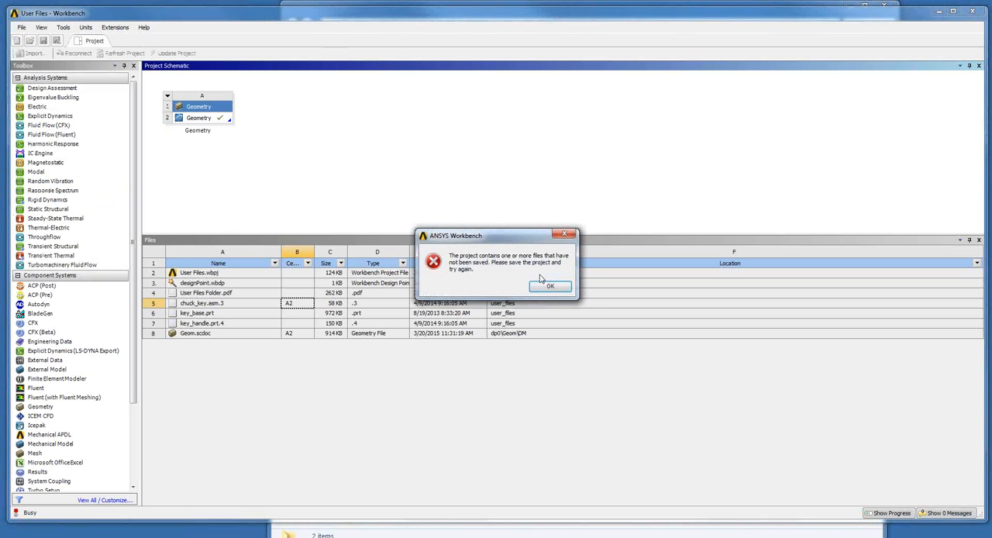
{"action": "left_click", "coordinate": [547, 288]}
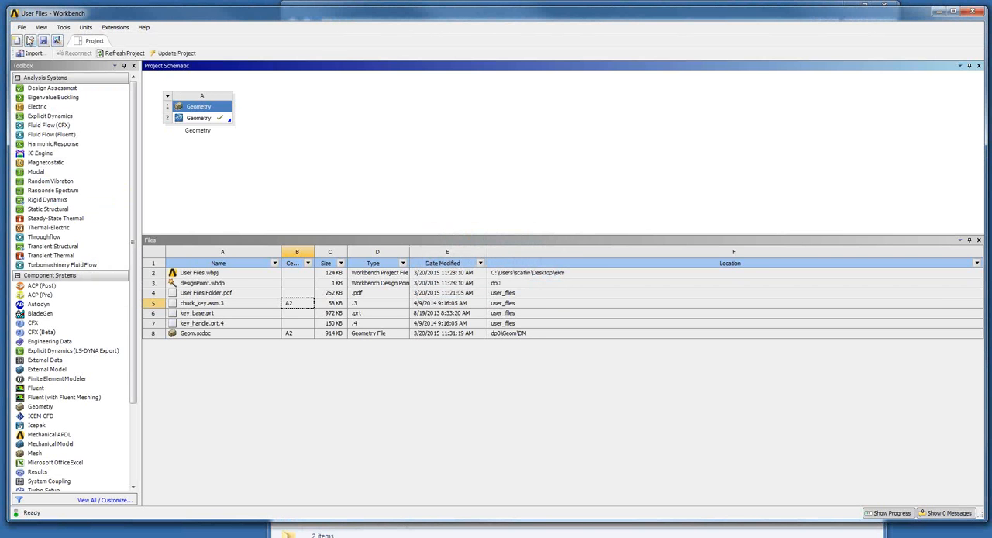
- Save the project and archive it to the Desktop as User Files, including result files, external imported files and user_files items
{"action": "left_click", "coordinate": [22, 27]}
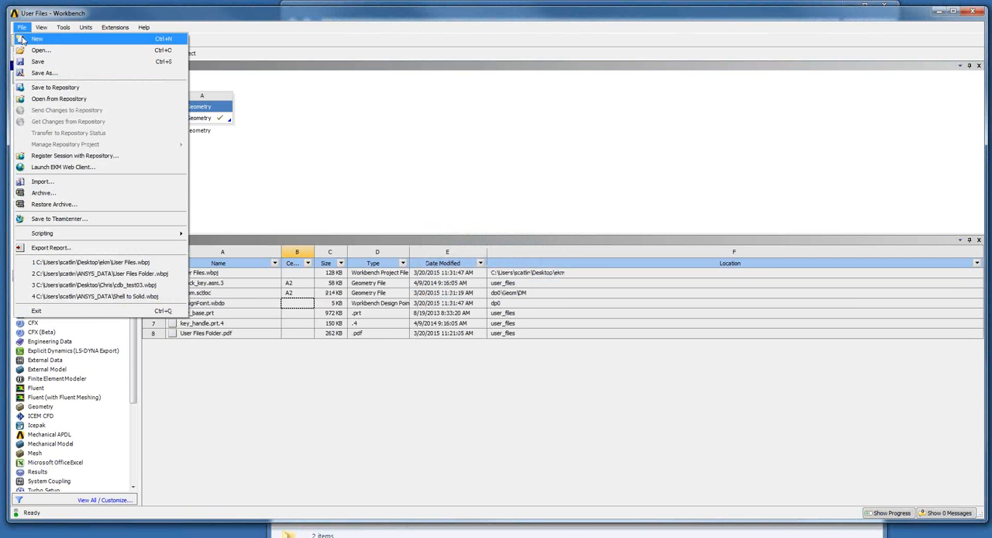
{"action": "left_click", "coordinate": [45, 193]}
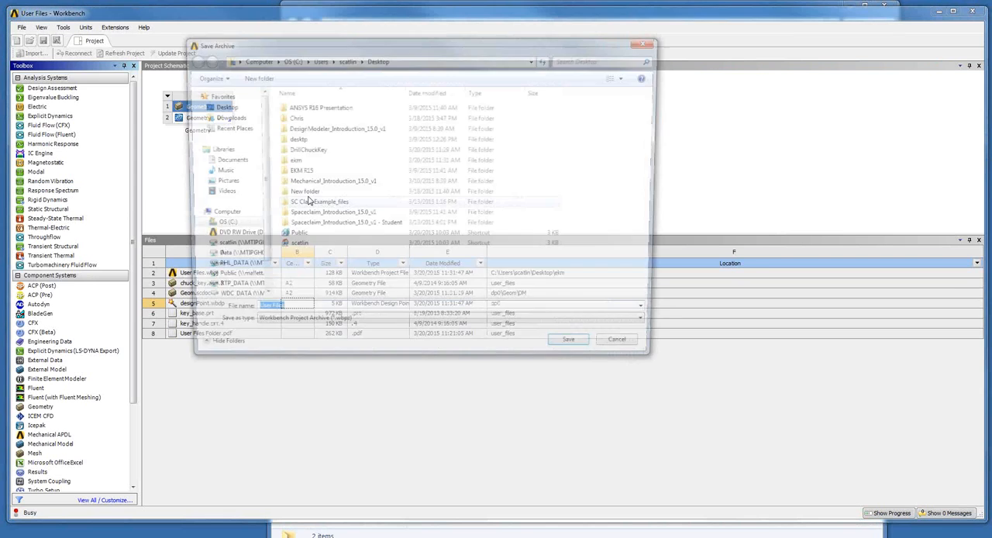
{"action": "left_click", "coordinate": [220, 106]}
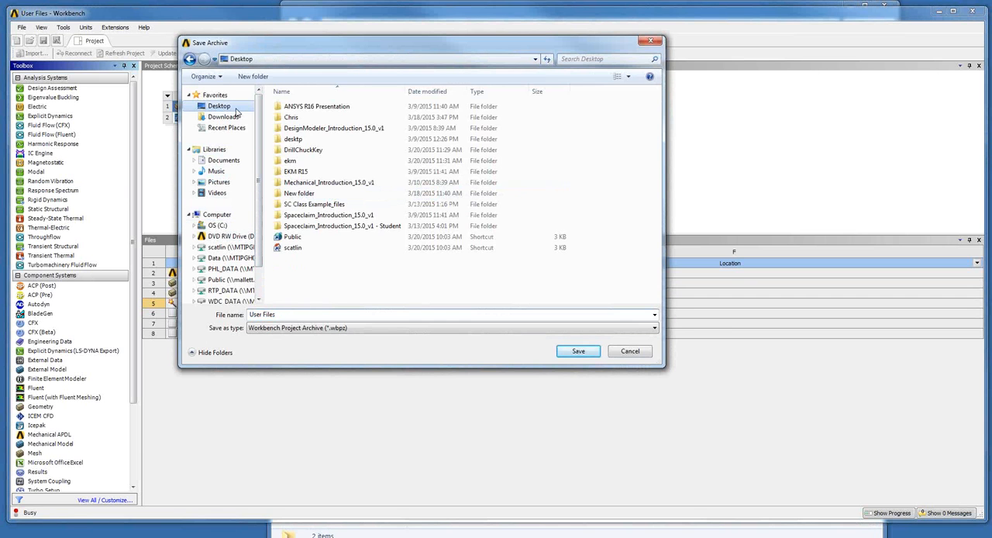
{"action": "left_click", "coordinate": [576, 350]}
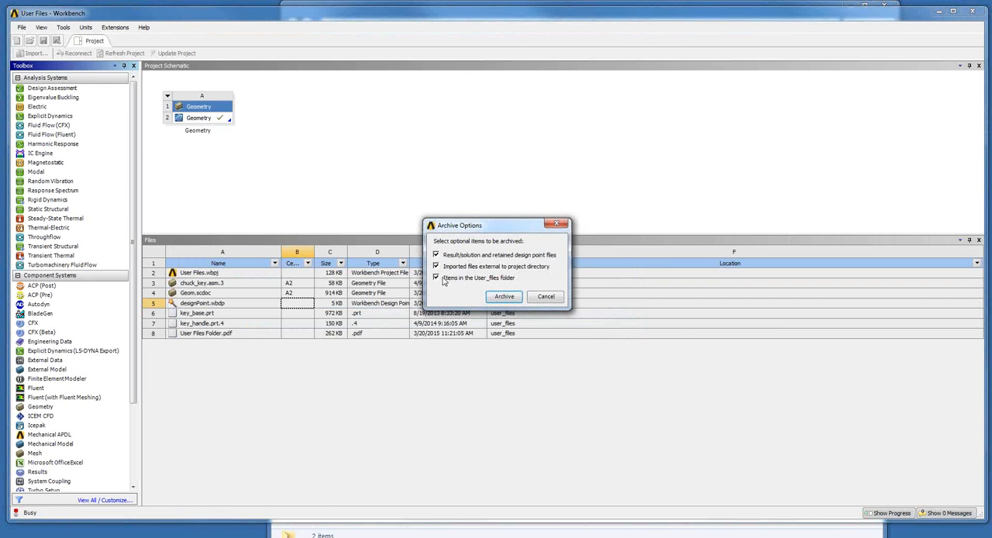
{"action": "left_click", "coordinate": [503, 297]}
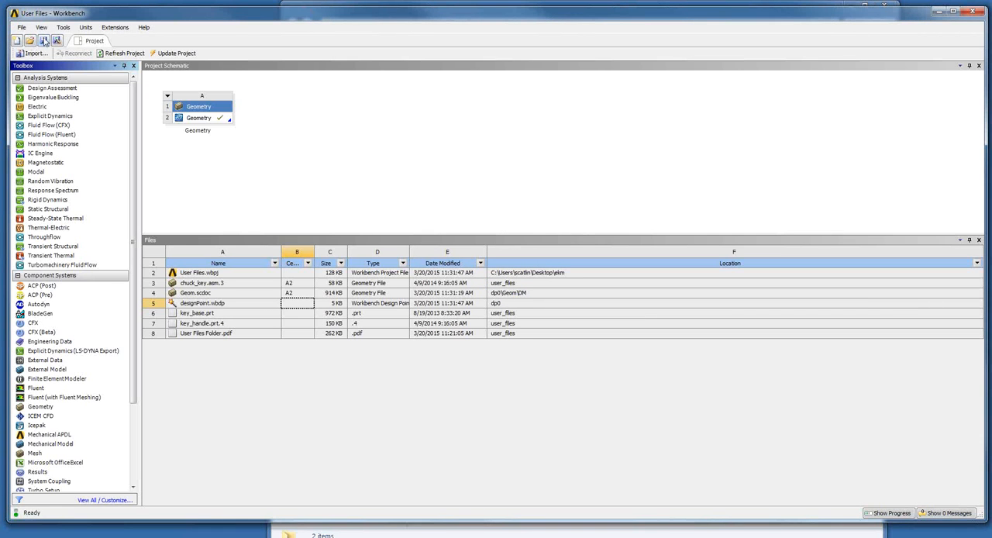
- Restore the User Files archive from the Desktop as a project named "User Files - 2" in the proposed folder
{"action": "left_click", "coordinate": [23, 28]}
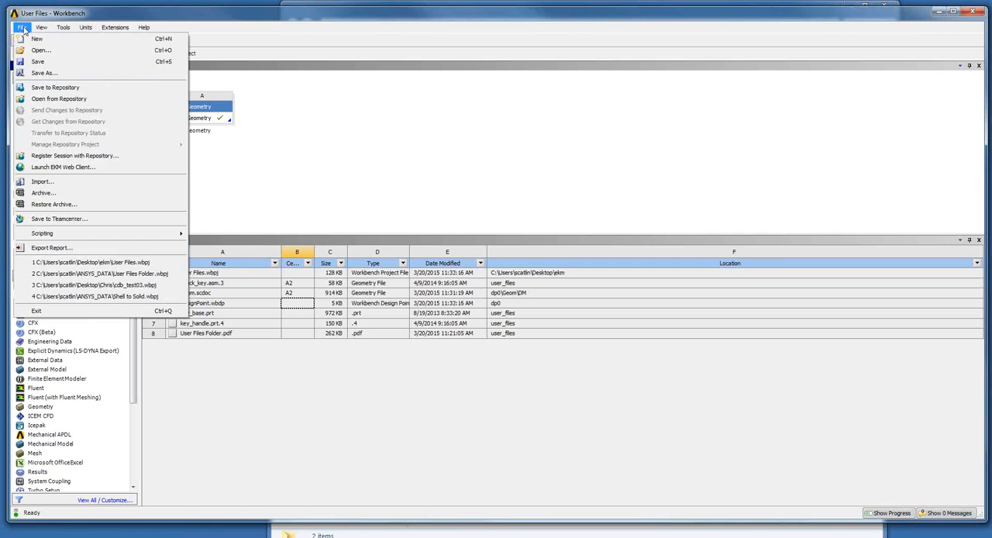
{"action": "left_click", "coordinate": [66, 205]}
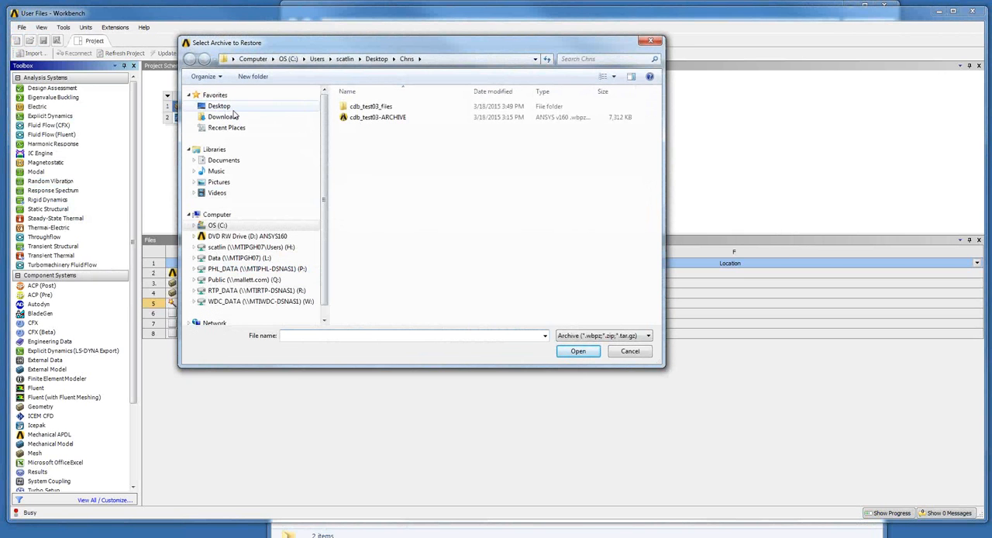
{"action": "left_click", "coordinate": [219, 106]}
{"action": "scroll", "coordinate": [465, 233], "scroll_direction": "down", "scroll_amount": 3}
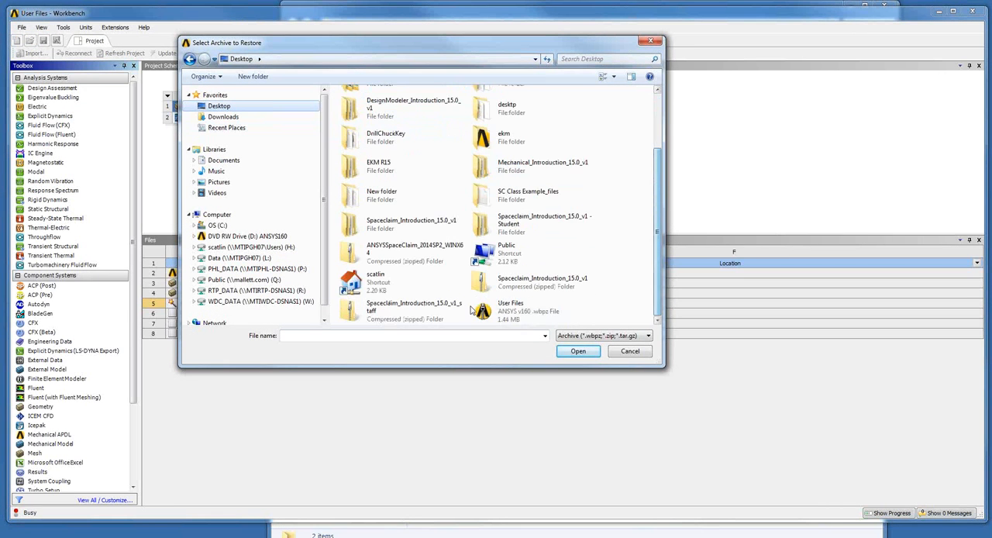
{"action": "left_click", "coordinate": [496, 310]}
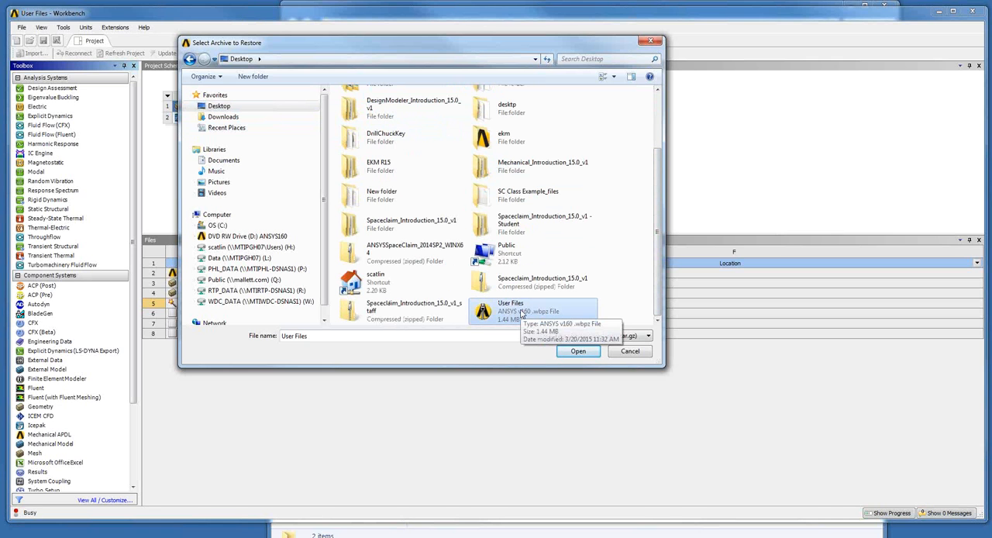
{"action": "left_click", "coordinate": [587, 354]}
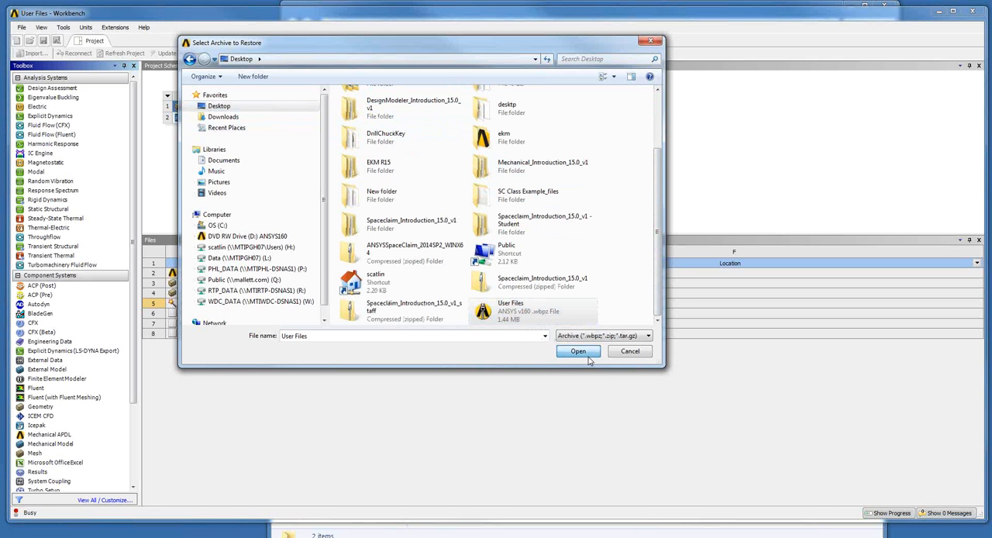
{"action": "left_click", "coordinate": [293, 316]}
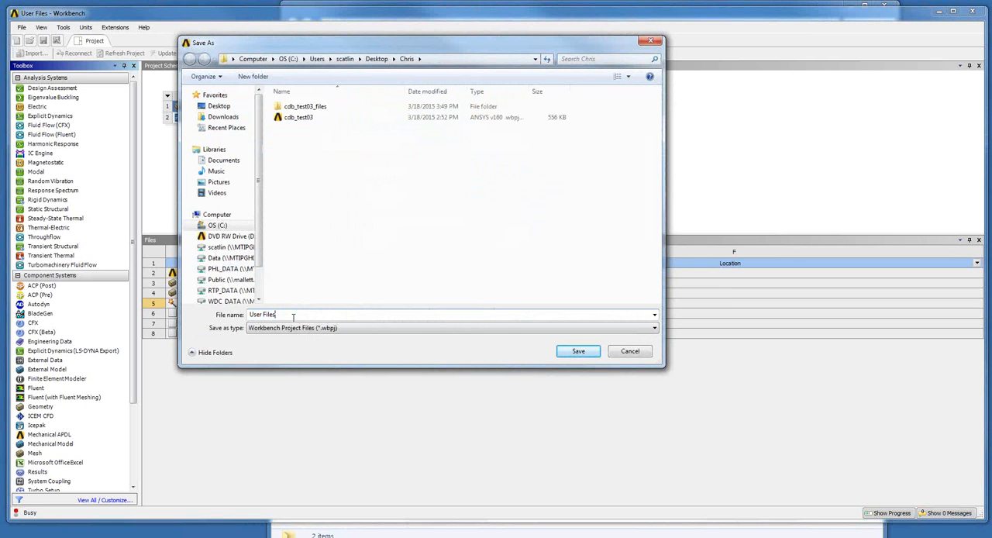
{"action": "type", "text": "- 2"}
{"action": "left_click", "coordinate": [574, 352]}
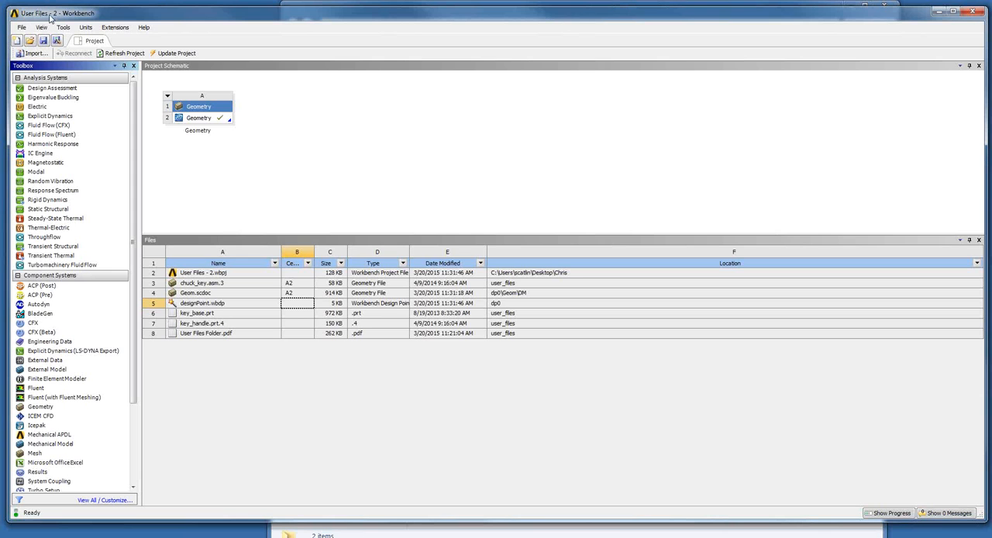
- Check the cell ID column of the restored project's file list for the geometry, design point, CAD and PDF files
{"action": "left_click", "coordinate": [291, 294]}
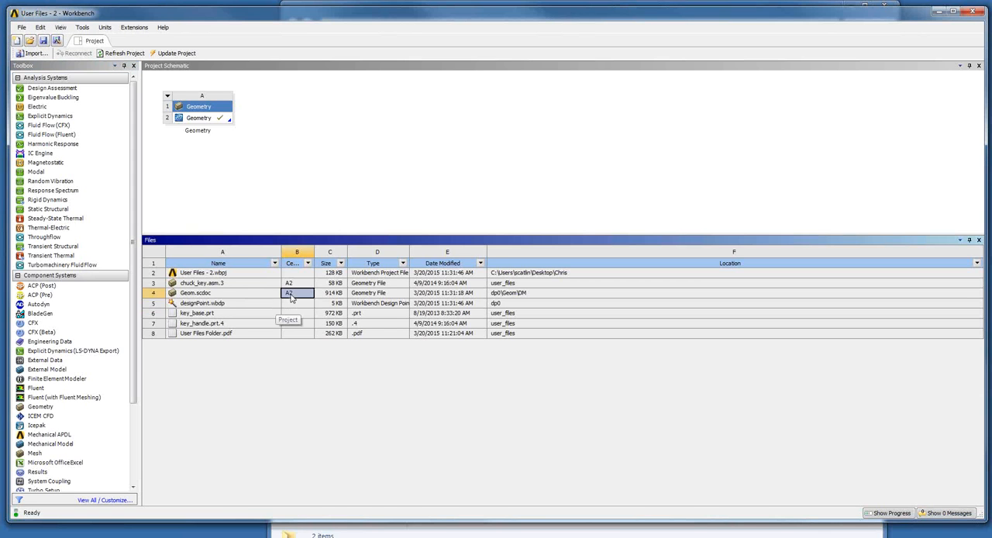
{"action": "left_click", "coordinate": [295, 304]}
{"action": "left_click", "coordinate": [295, 314]}
{"action": "left_click", "coordinate": [294, 333]}
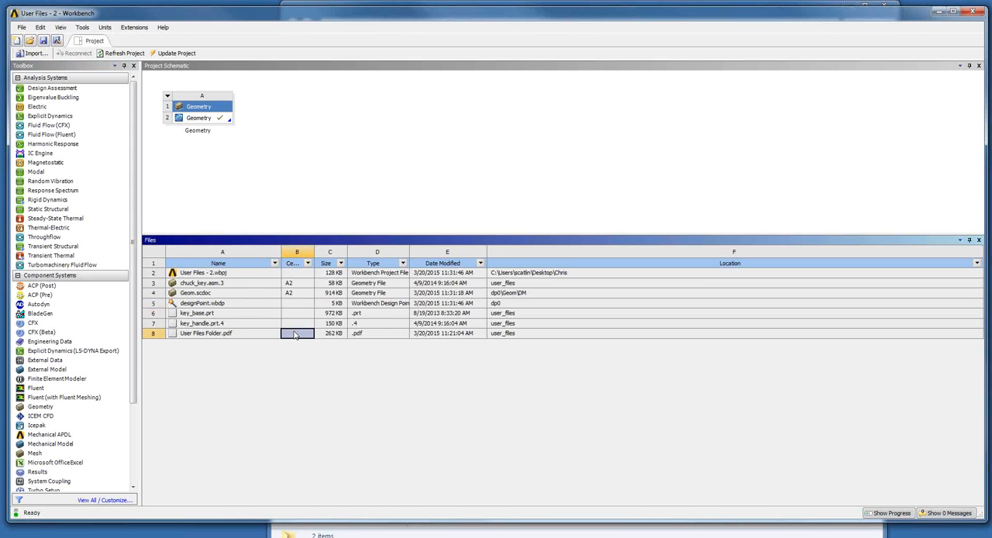
{"action": "left_click", "coordinate": [296, 324]}
{"action": "left_click", "coordinate": [291, 313]}
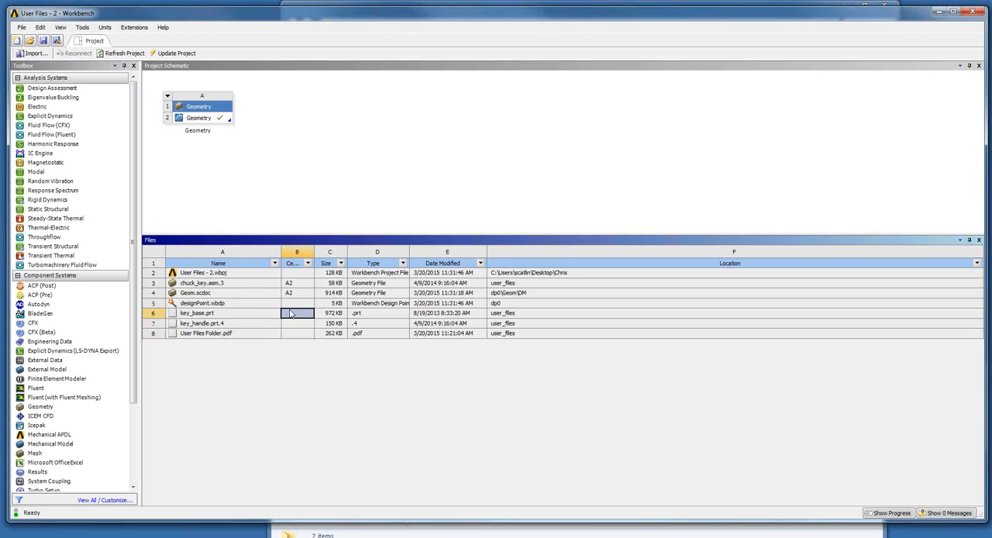
{"action": "left_click", "coordinate": [292, 303]}
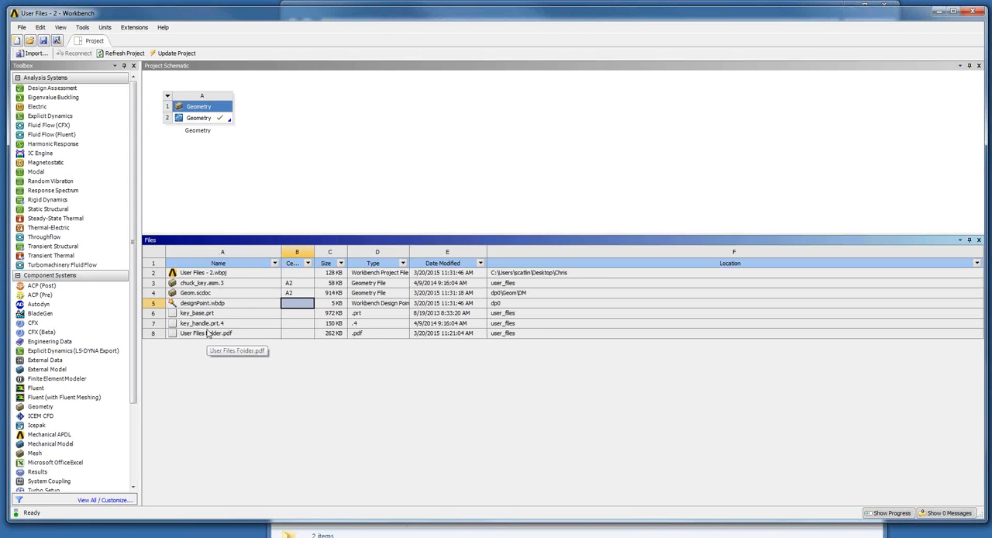
{"action": "left_click", "coordinate": [22, 28]}
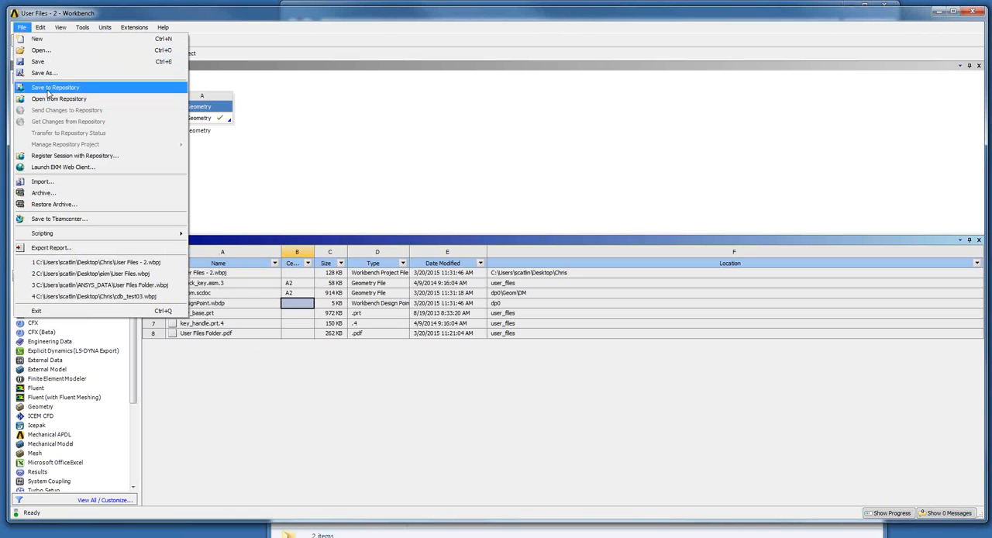
{"action": "left_click", "coordinate": [434, 161]}
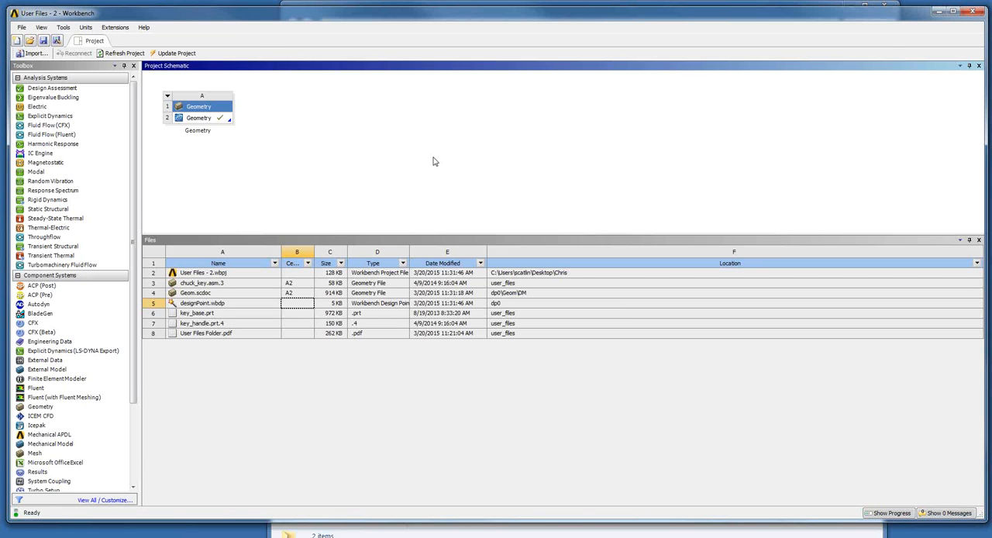
- Review the chuck_key.asm.3, key_base.prt and key_handle.prt.4 entries in the restored project's file list
{"action": "left_click", "coordinate": [221, 286]}
{"action": "left_click", "coordinate": [305, 284]}
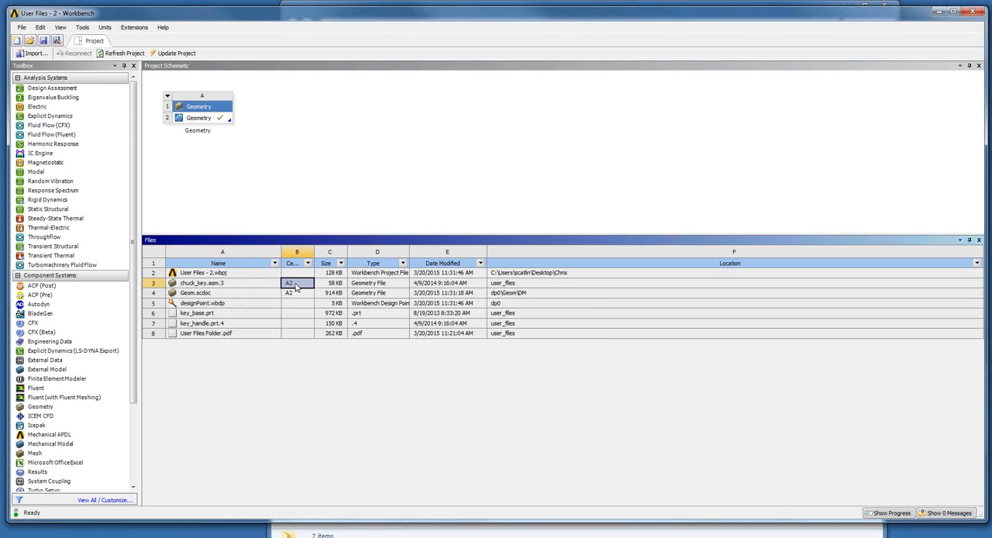
{"action": "left_click", "coordinate": [222, 291]}
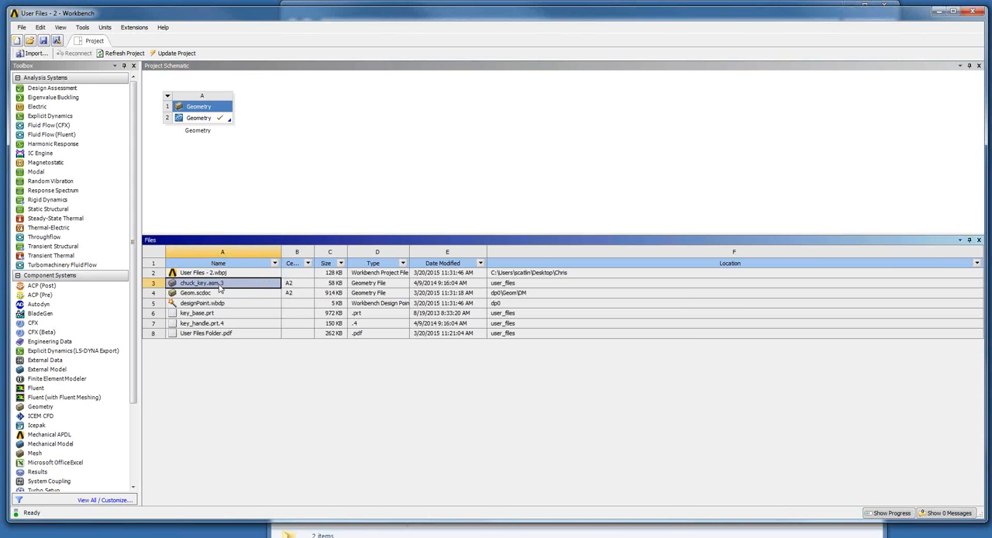
{"action": "left_click", "coordinate": [220, 314]}
{"action": "left_click", "coordinate": [223, 324]}
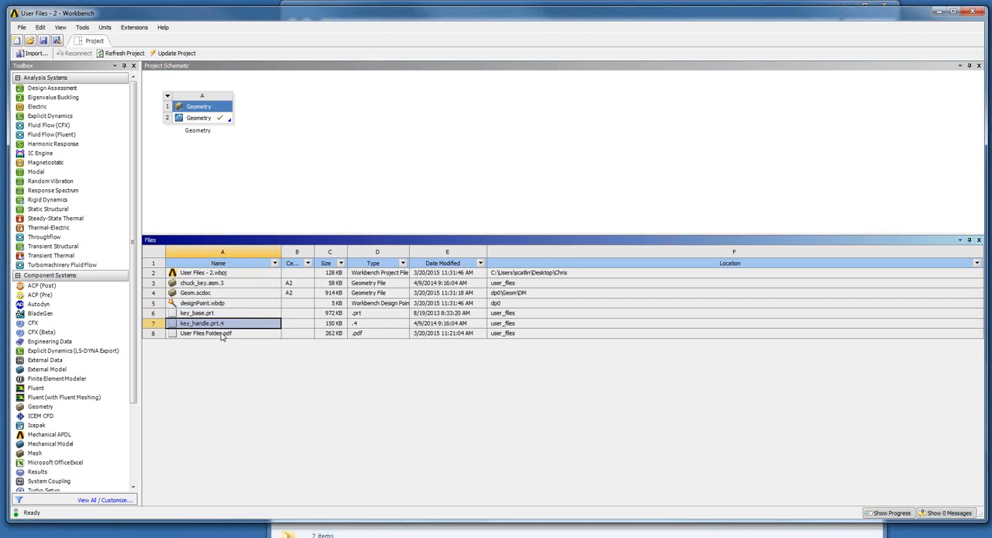